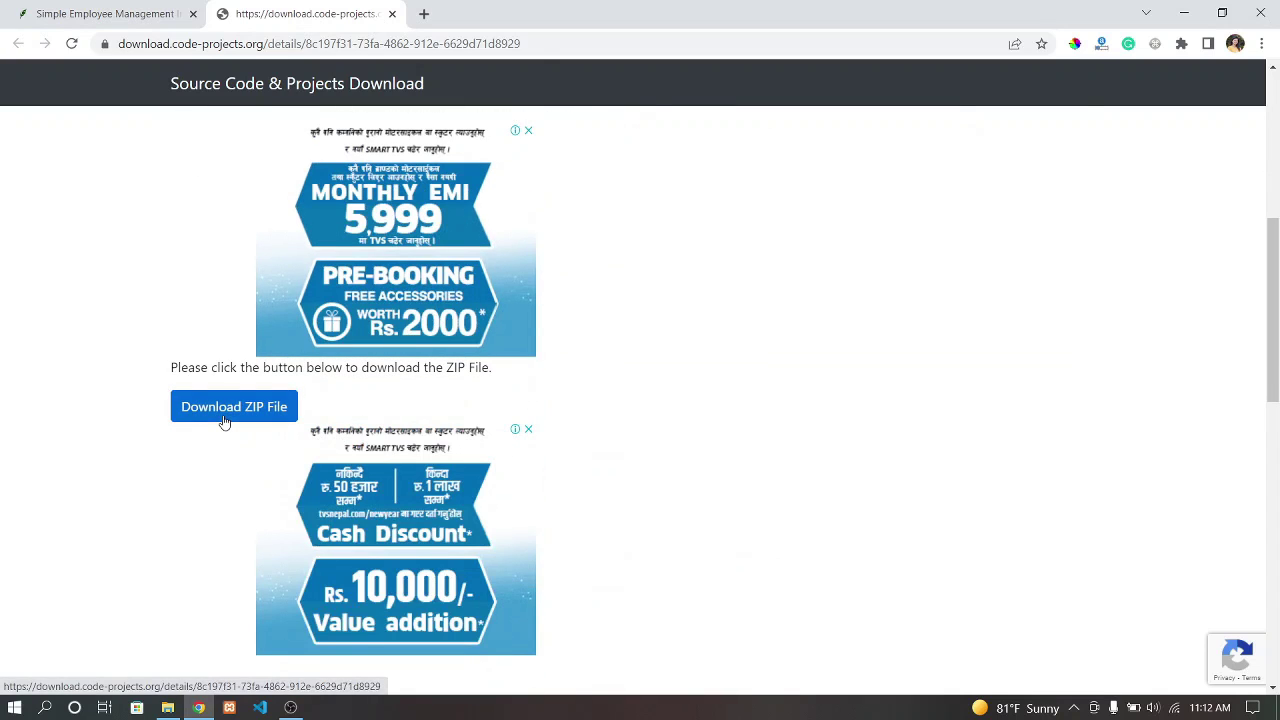
# Download the Simple Employee Management project's ZIP file and show the downloaded archive in its folder
pyautogui.click(224, 420)
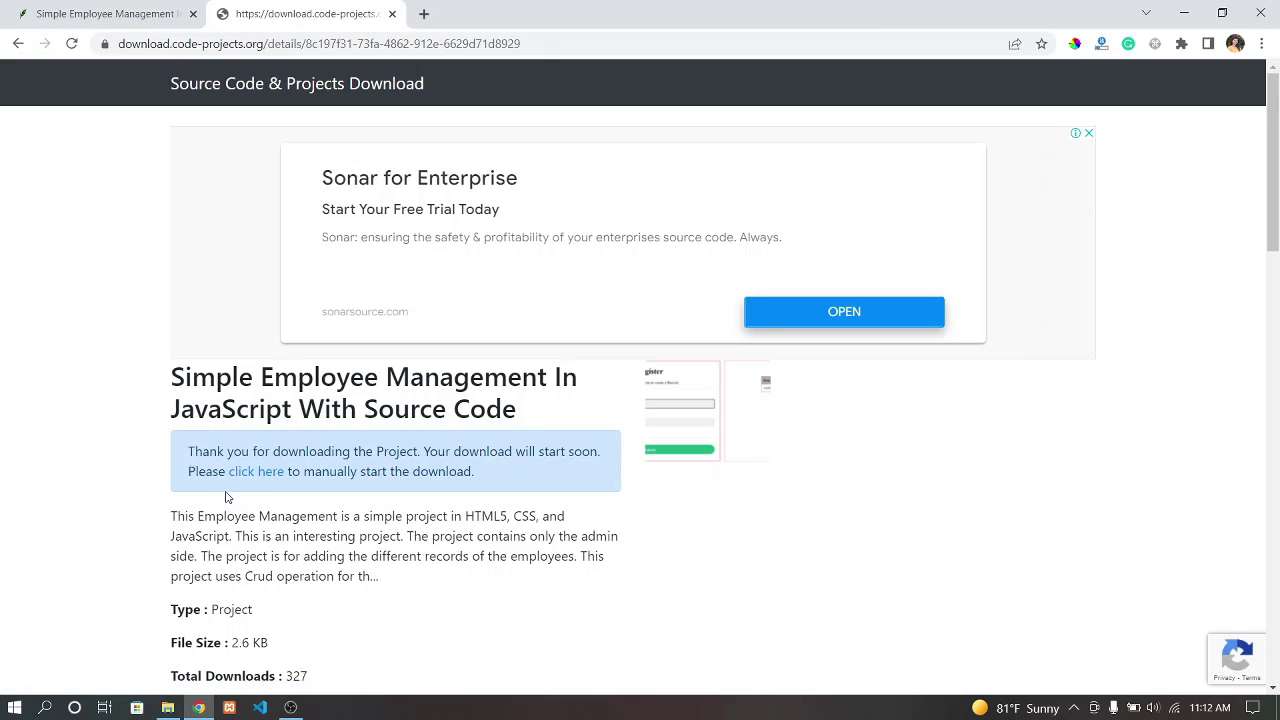
pyautogui.scroll(-2, 226, 497)
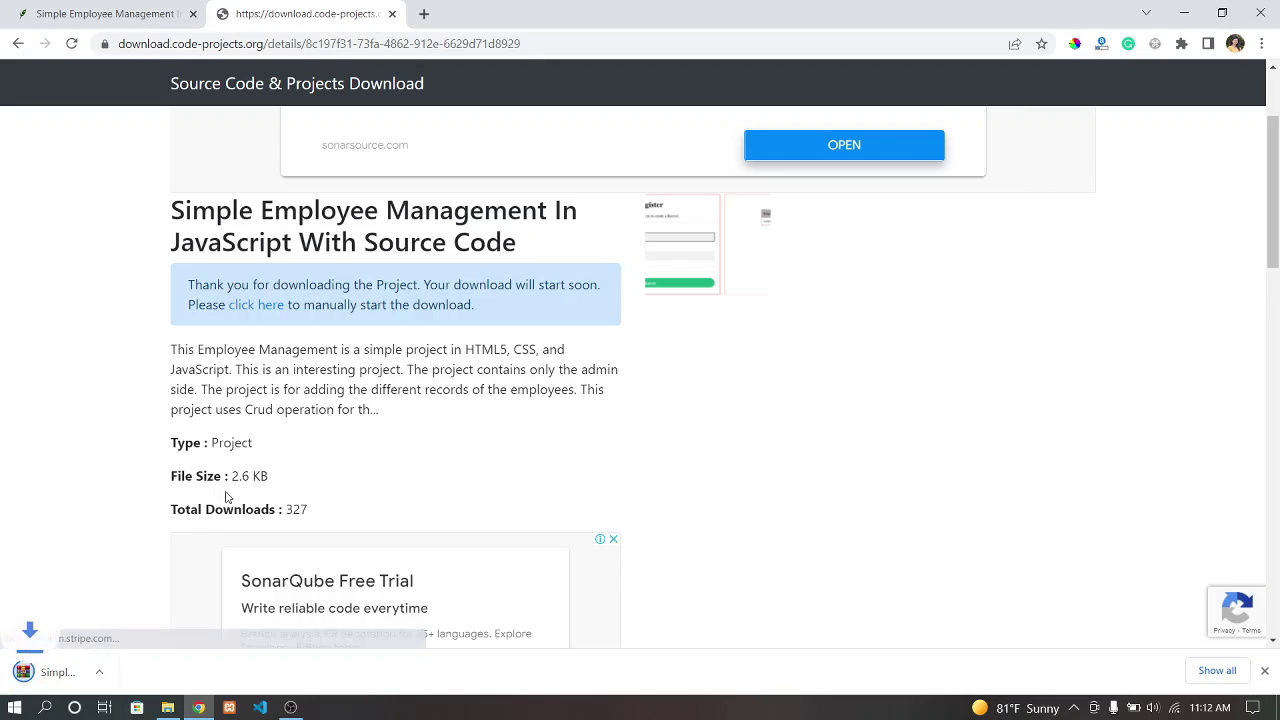
pyautogui.scroll(-2, 226, 497)
pyautogui.scroll(-2, 226, 497)
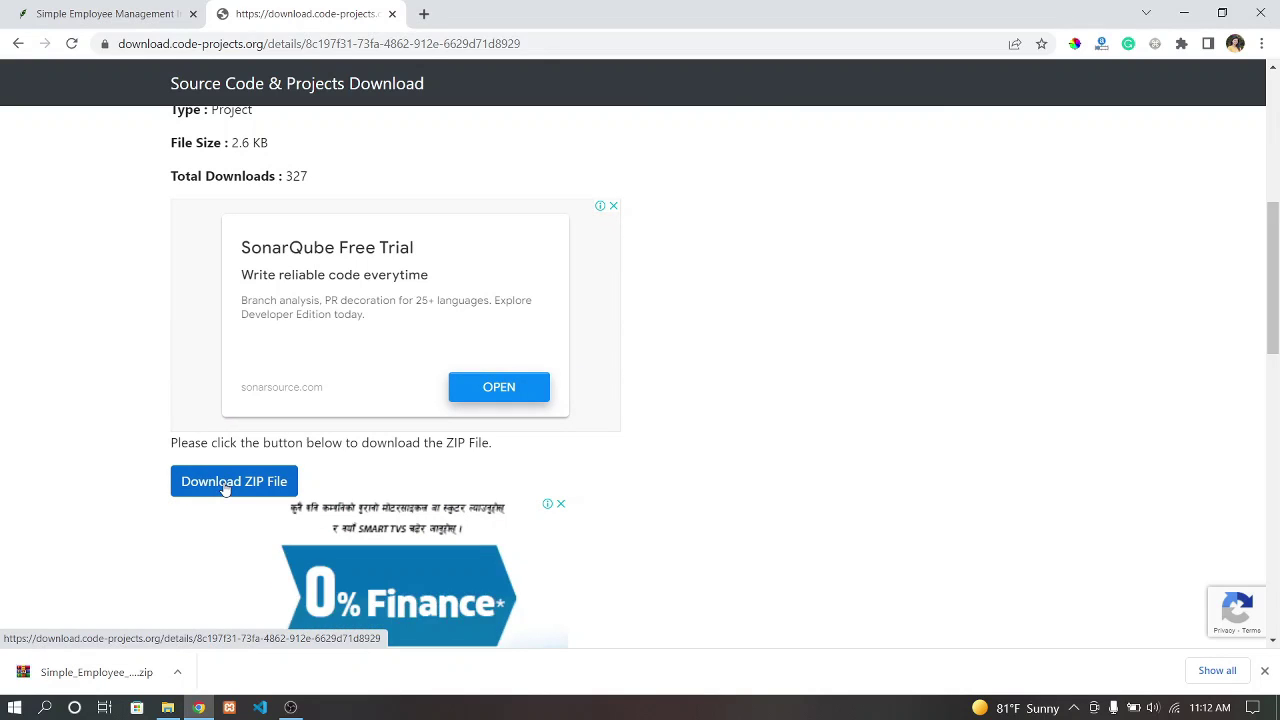
pyautogui.click(177, 672)
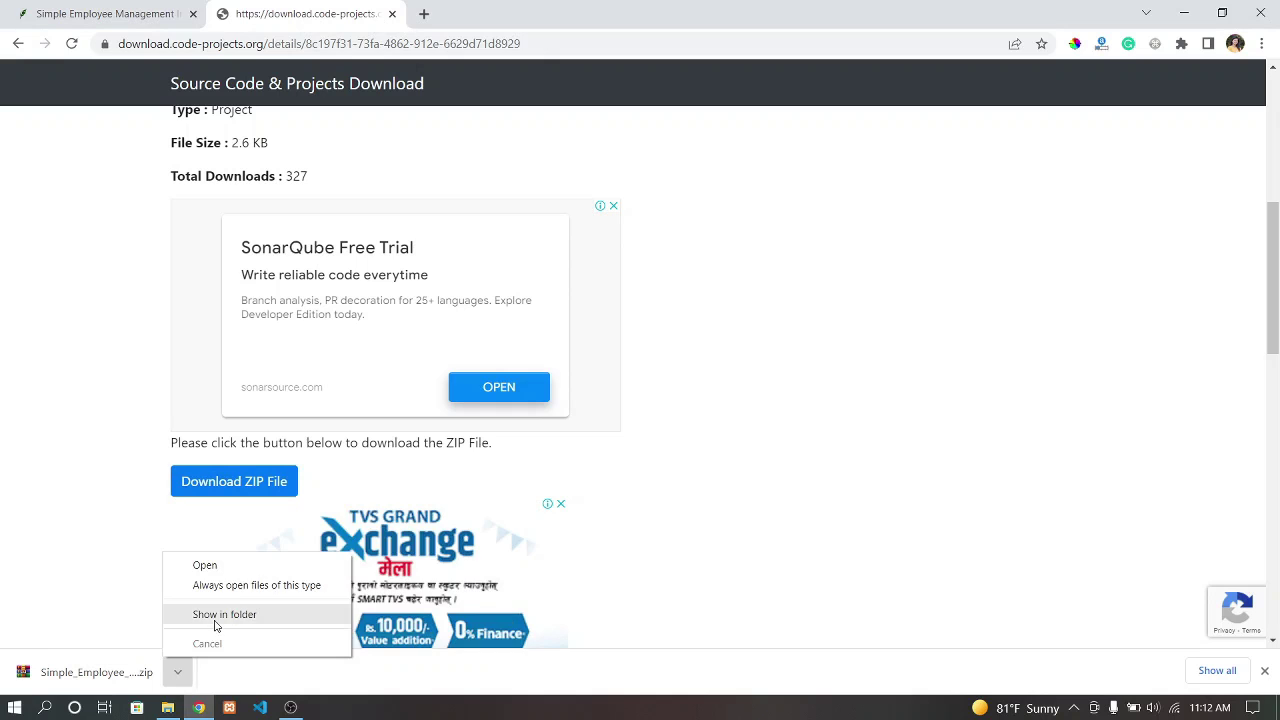
pyautogui.click(213, 616)
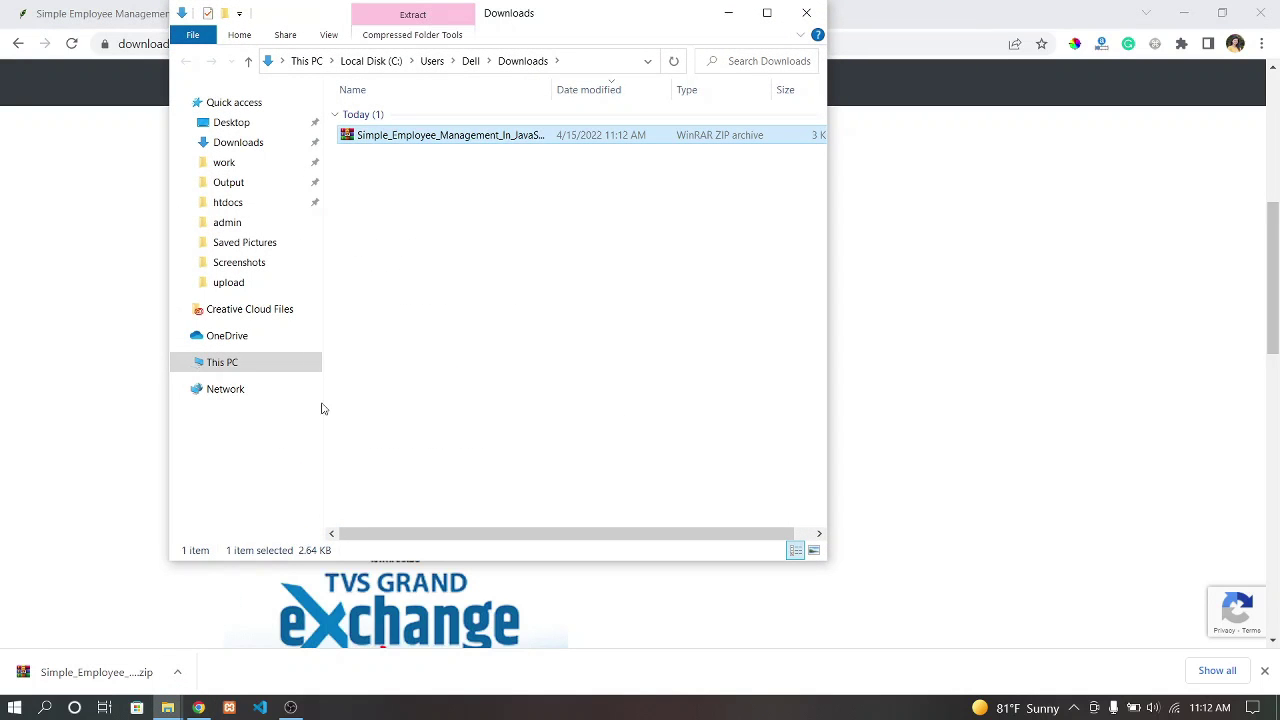
# Extract the downloaded archive into the Simple_Employee_Management_In_JavaScript_With_Source_Code folder inside Downloads
pyautogui.rightClick(451, 143)
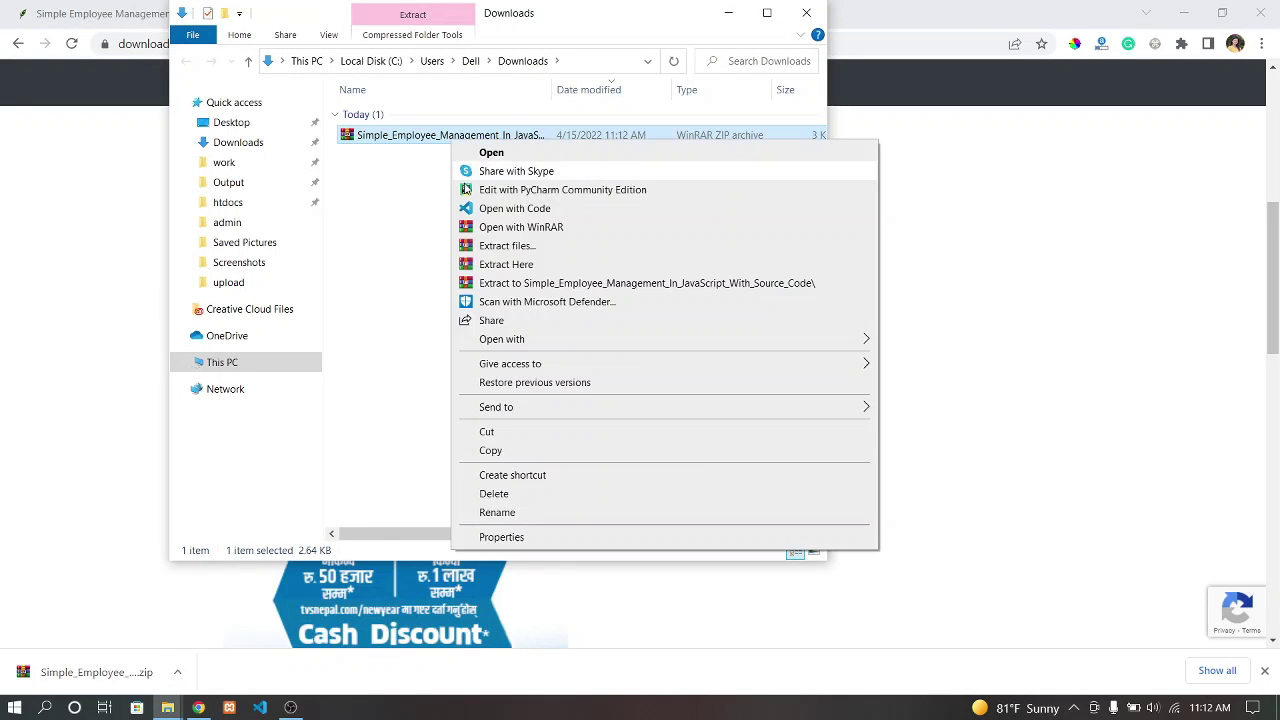
pyautogui.click(471, 244)
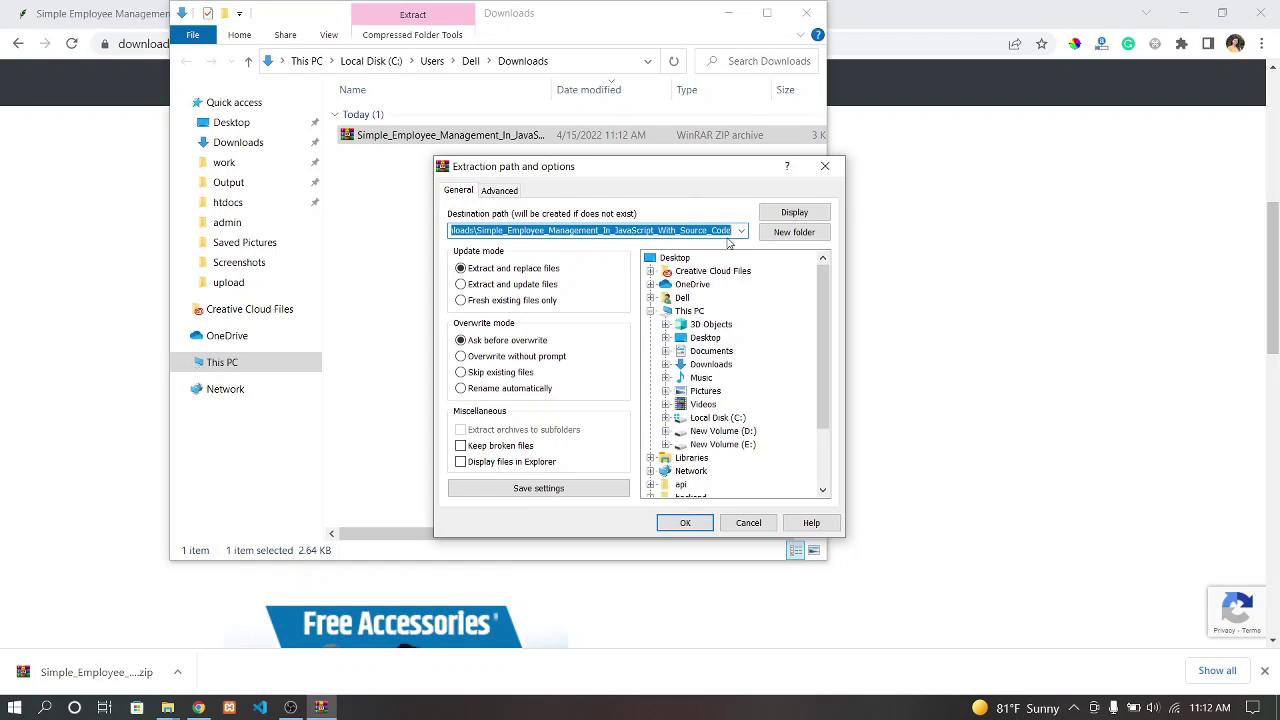
pyautogui.click(688, 522)
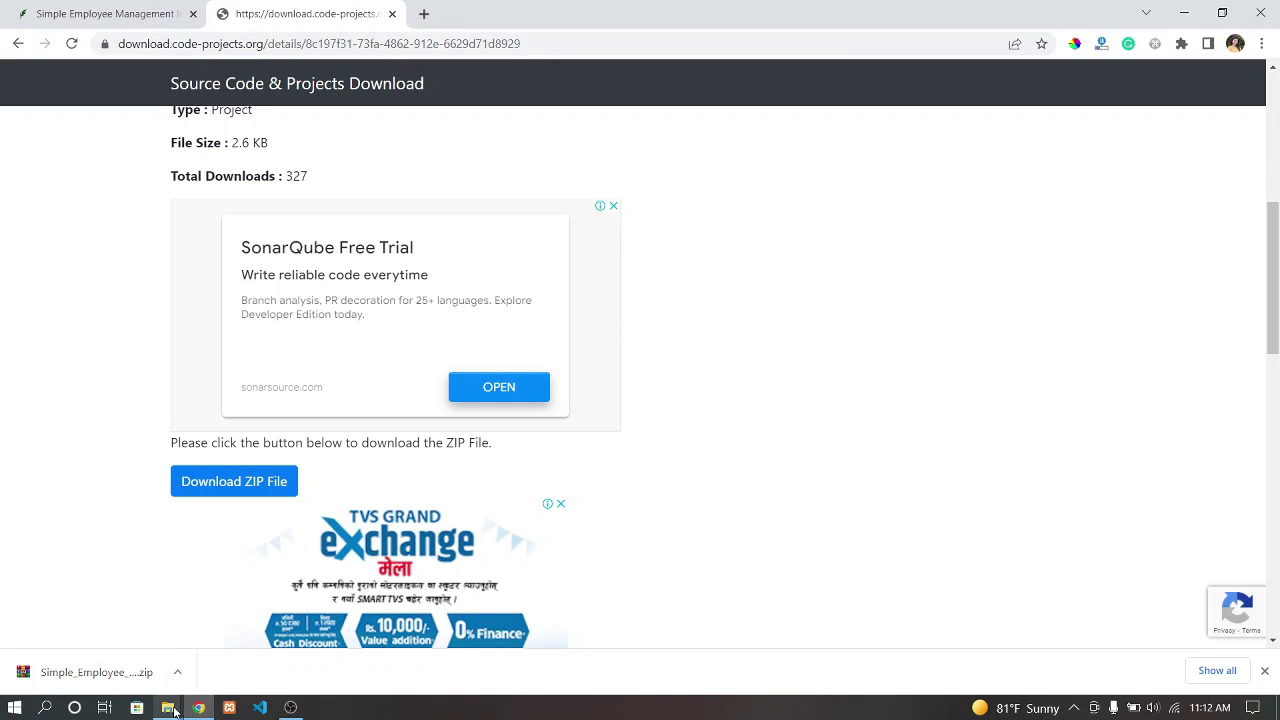
# Open the index page from the extracted project's employee record crud folder in Chrome and dismiss the downloads bar
pyautogui.moveTo(173, 710)
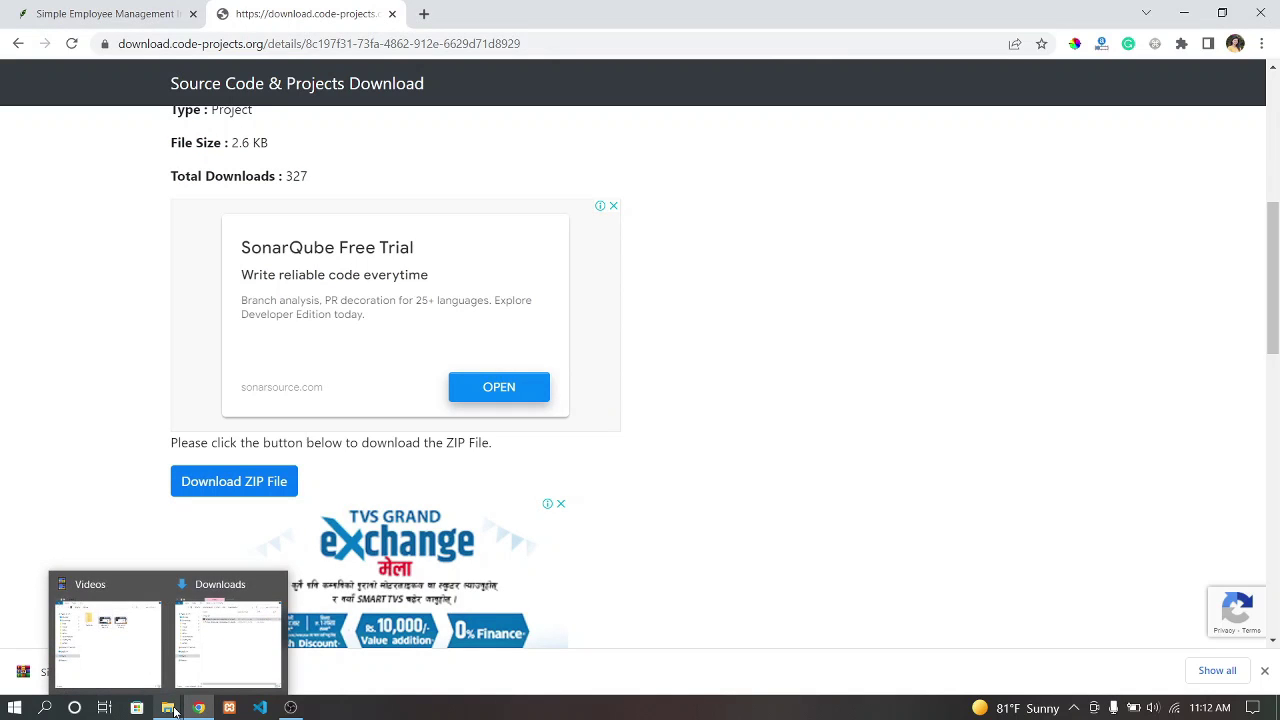
pyautogui.click(205, 660)
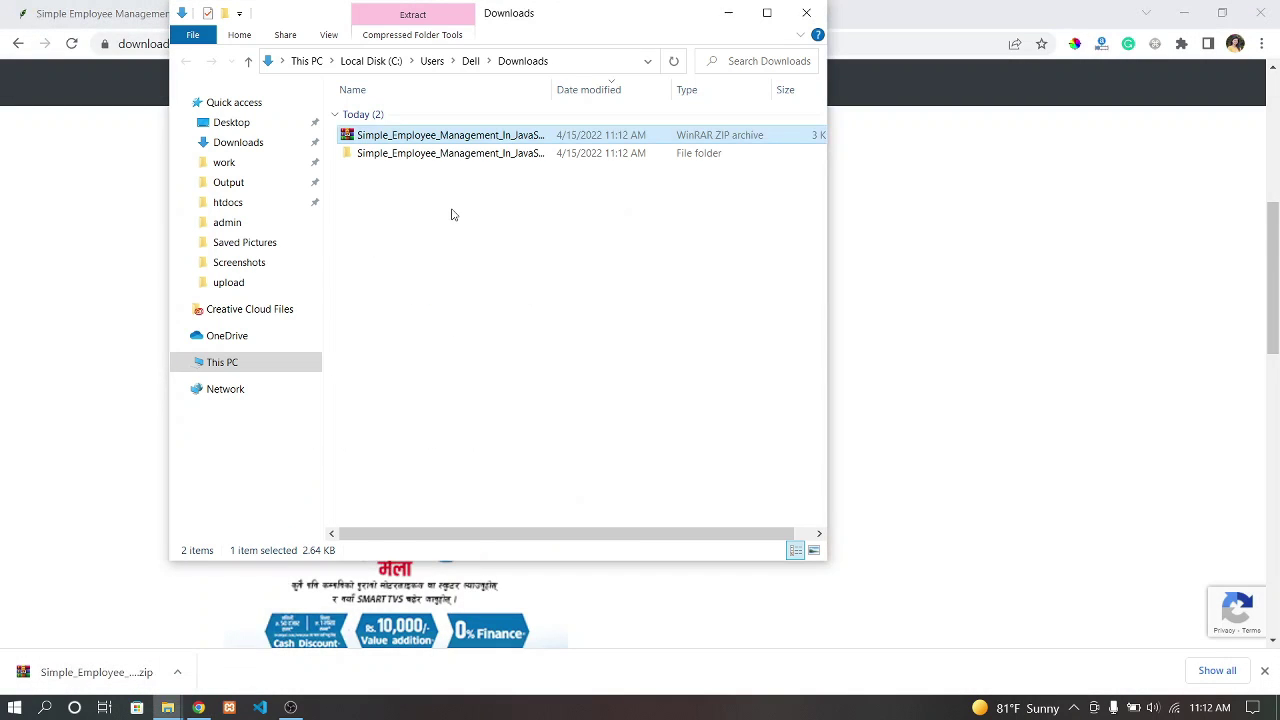
pyautogui.click(474, 155)
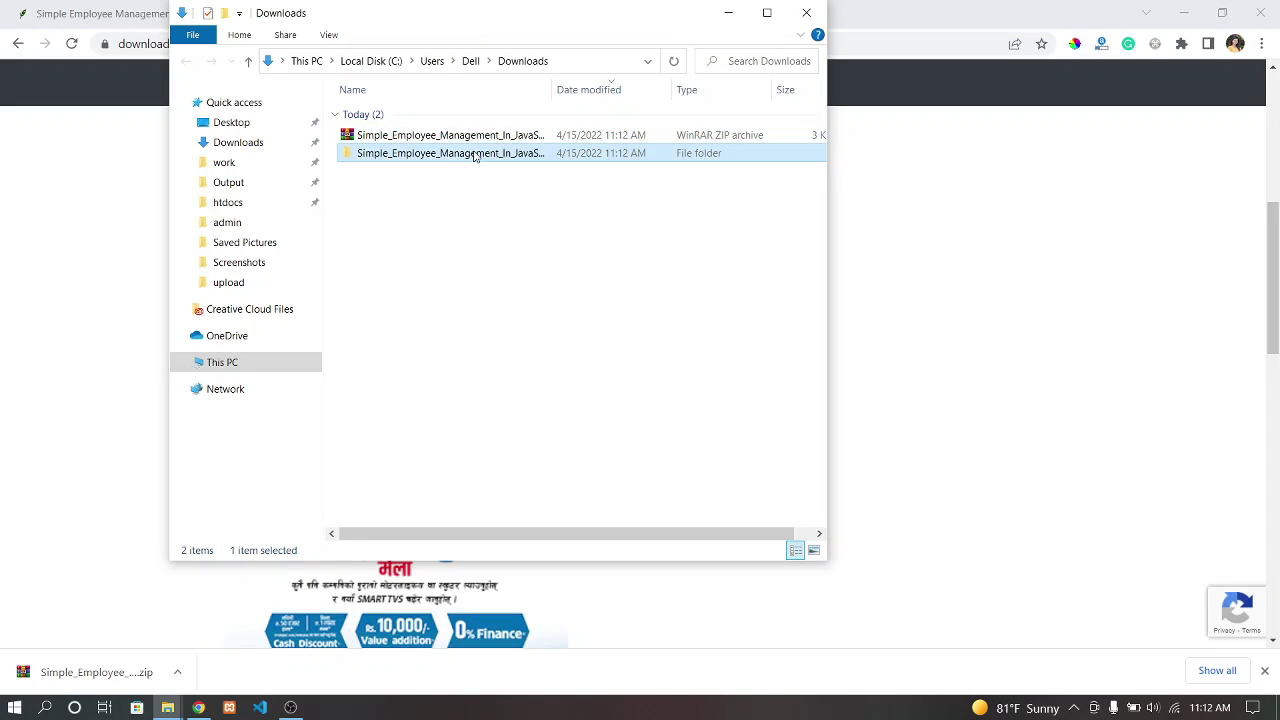
pyautogui.doubleClick(474, 155)
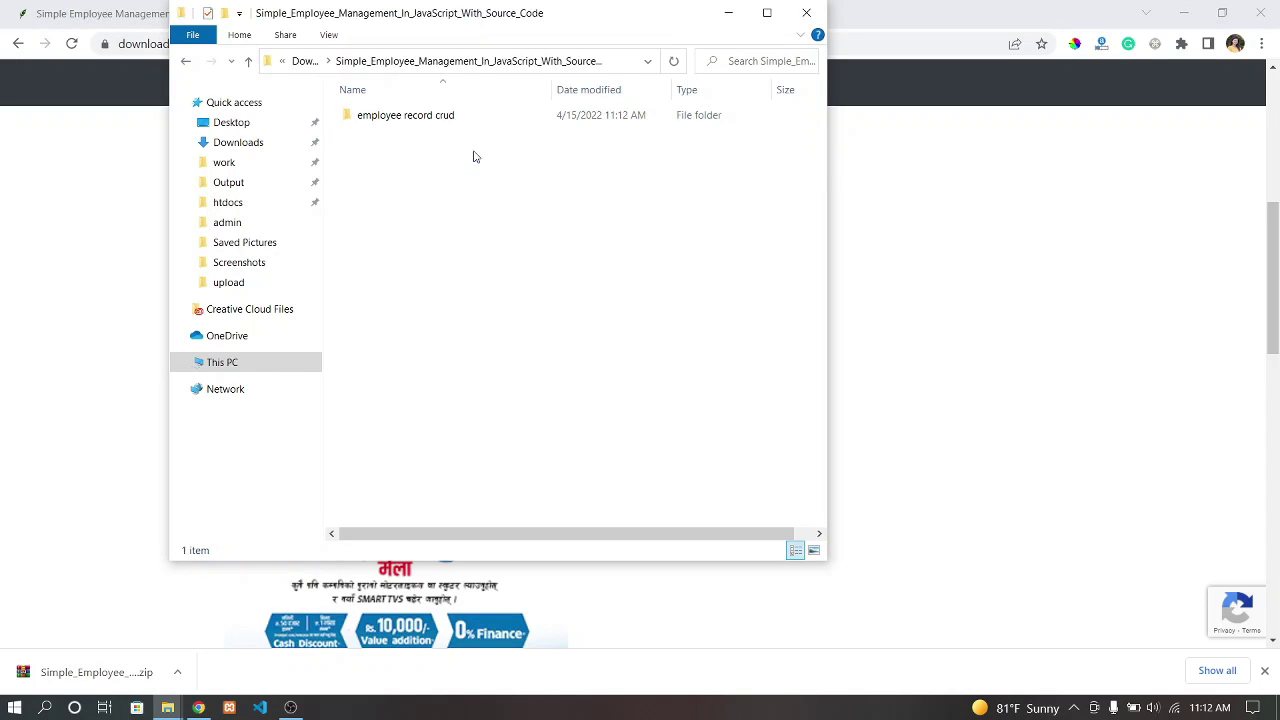
pyautogui.doubleClick(406, 116)
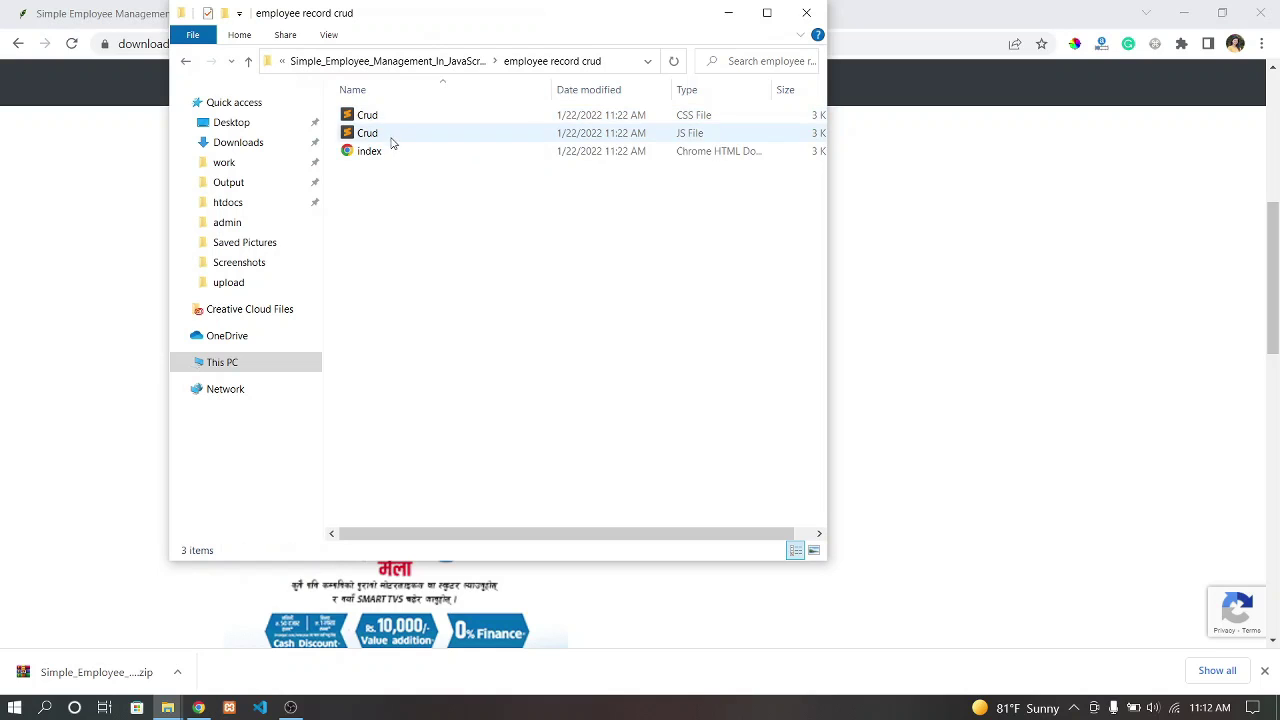
pyautogui.doubleClick(382, 155)
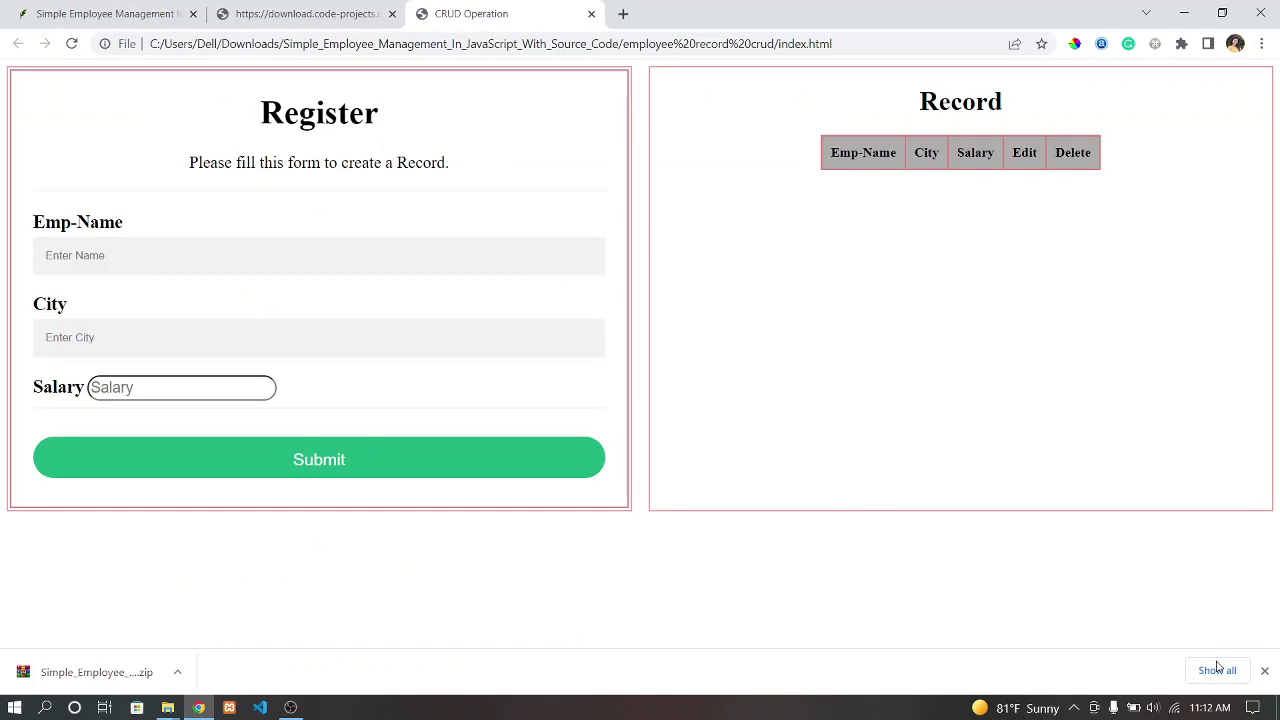
pyautogui.click(1264, 672)
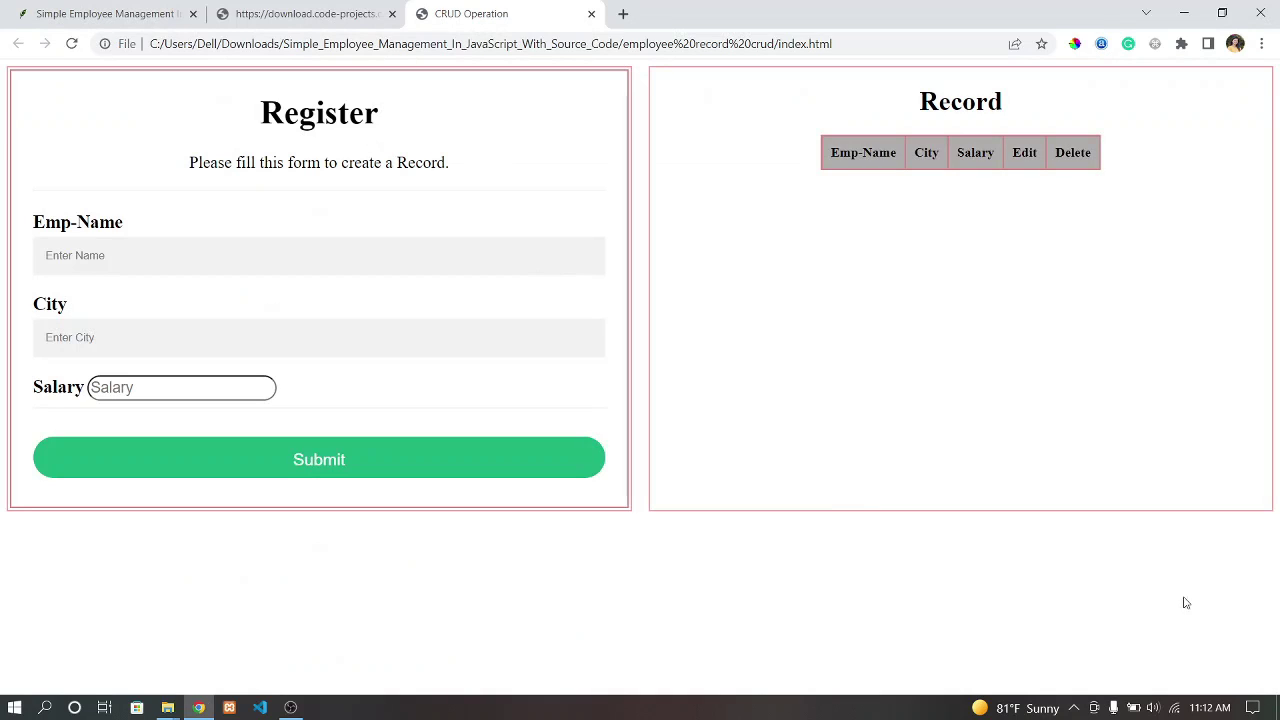
# Register an employee record with the name test, city pokhara and salary 25000
pyautogui.click(322, 459)
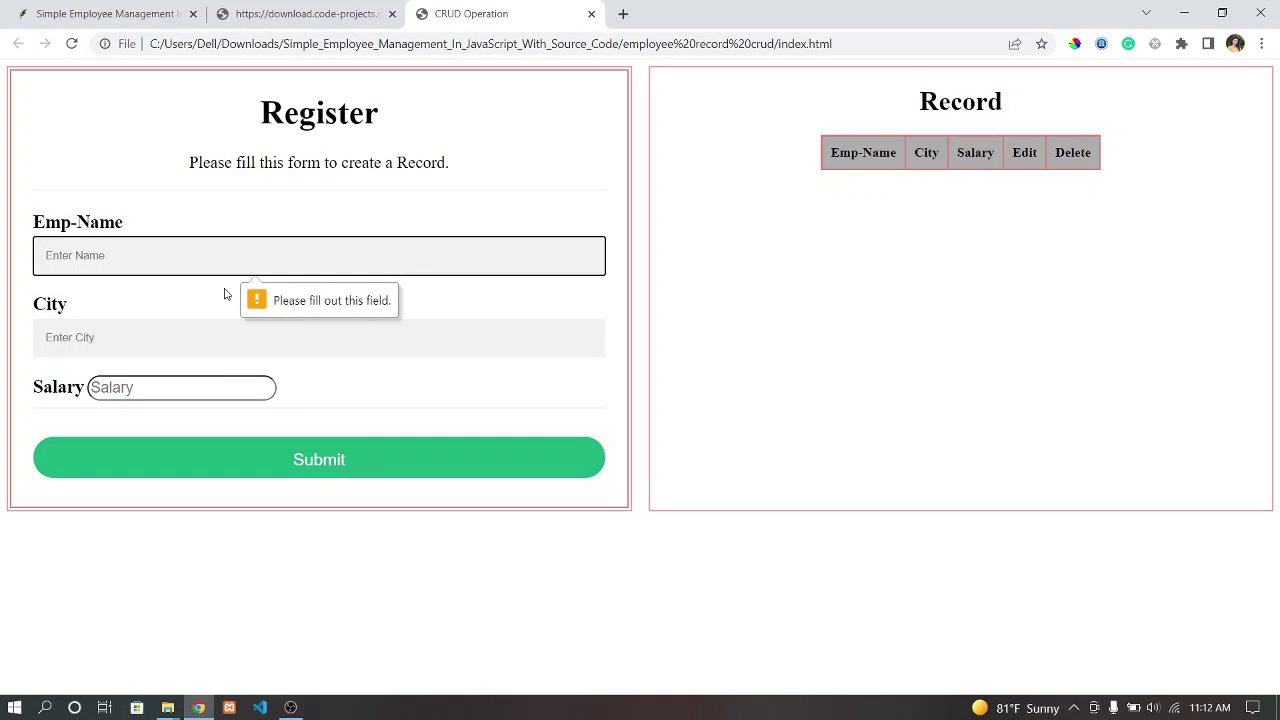
pyautogui.click(250, 248)
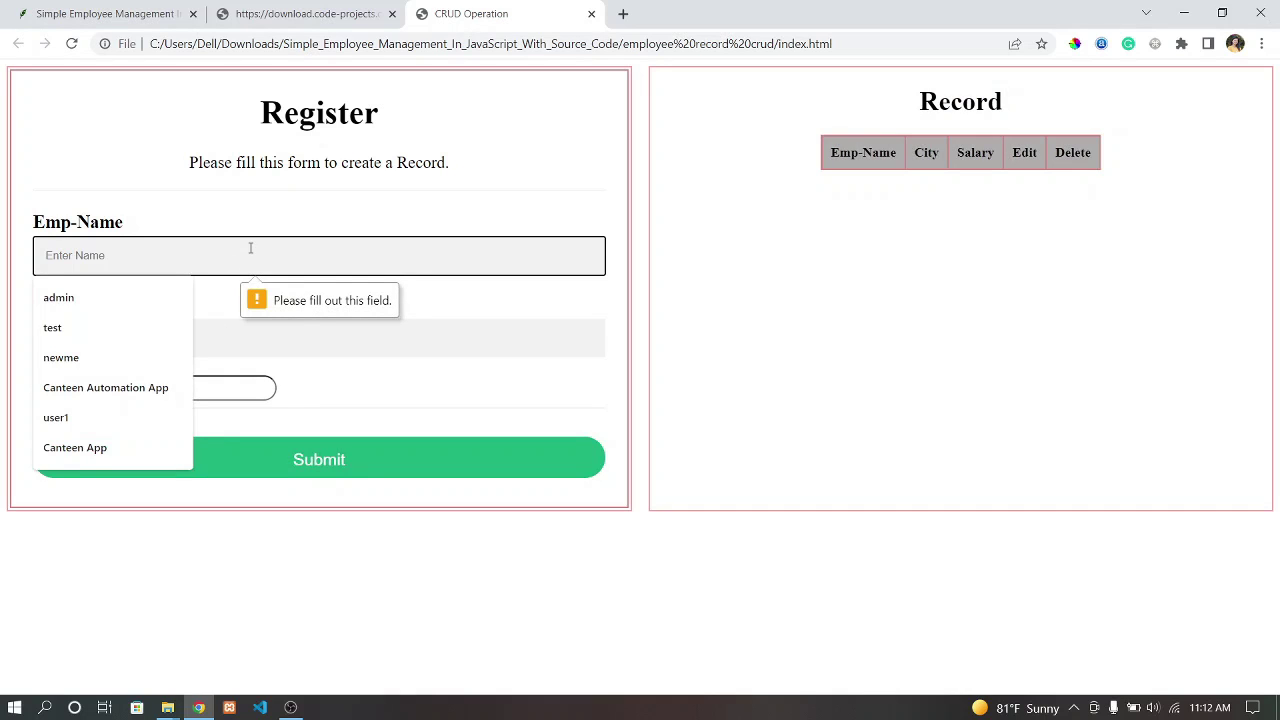
pyautogui.click(75, 337)
pyautogui.click(91, 337)
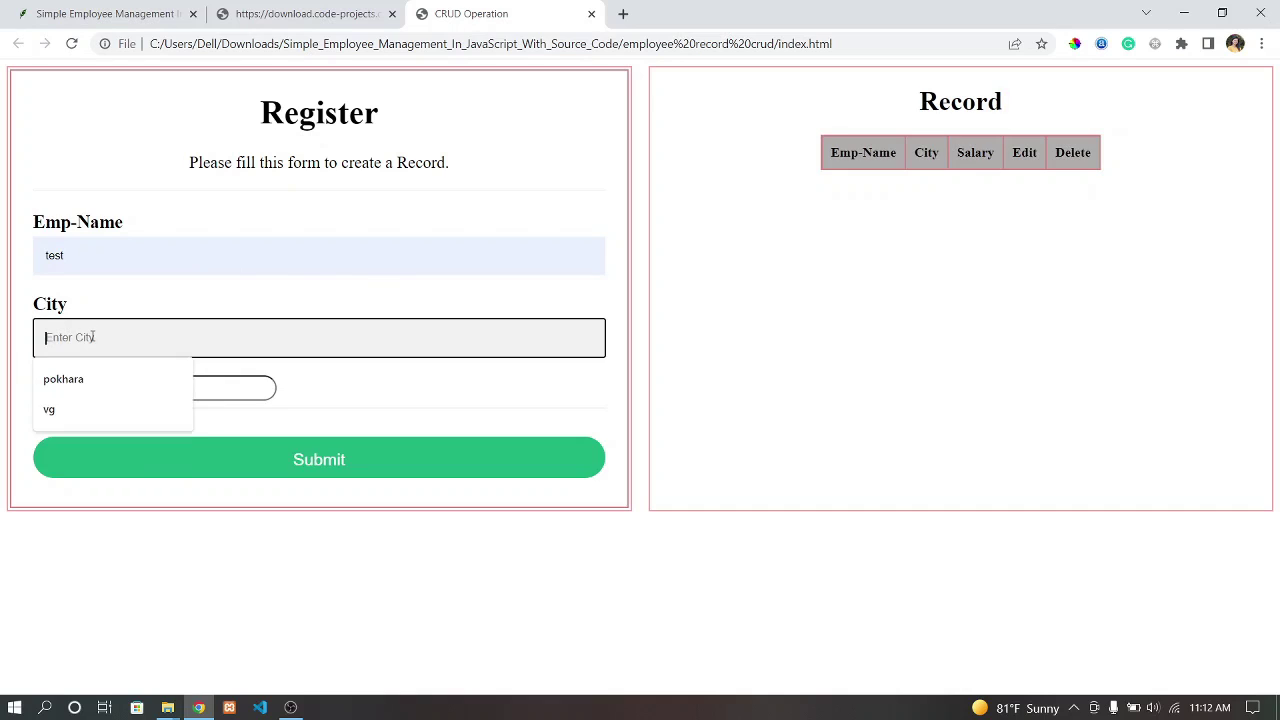
pyautogui.click(89, 379)
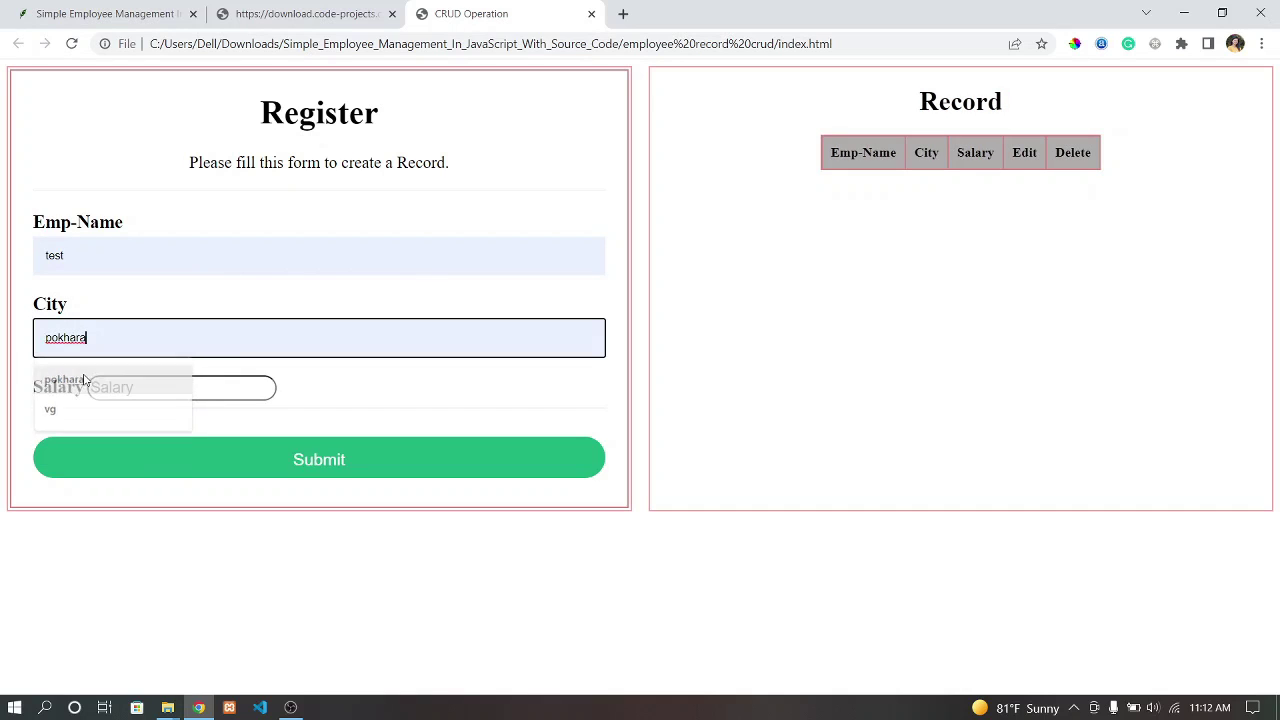
pyautogui.click(242, 394)
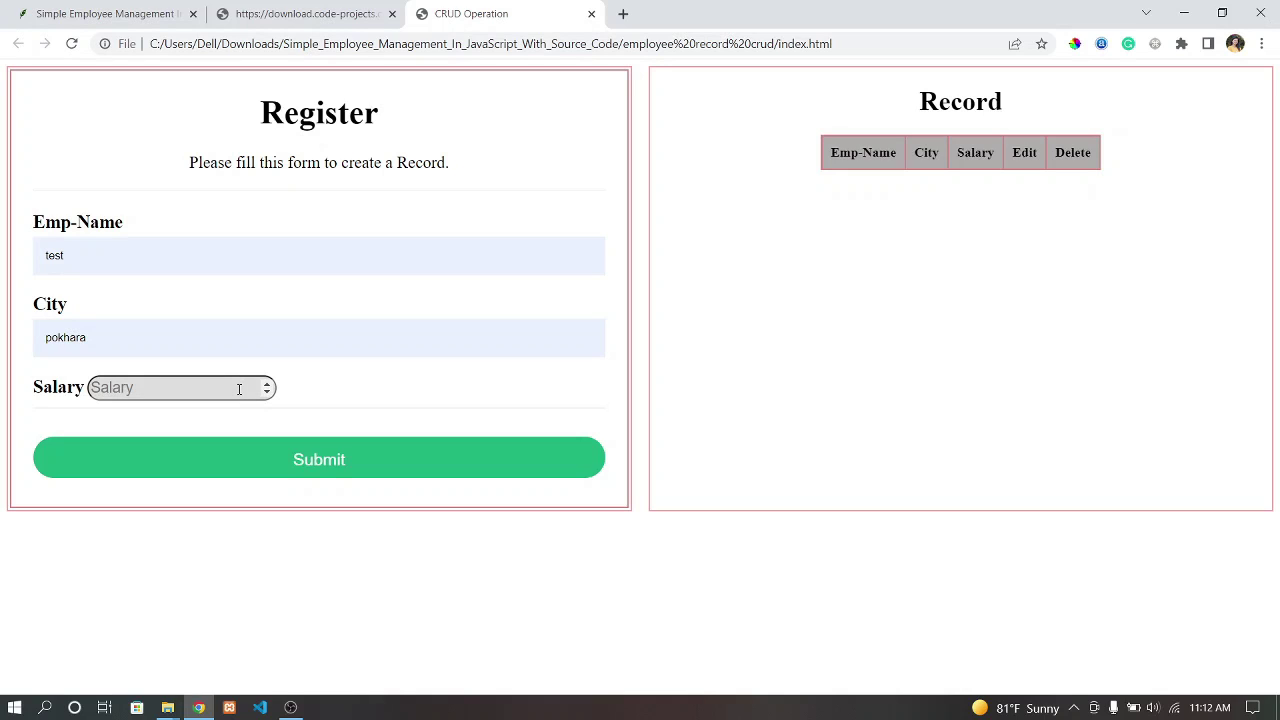
pyautogui.write('25000')
pyautogui.click(255, 457)
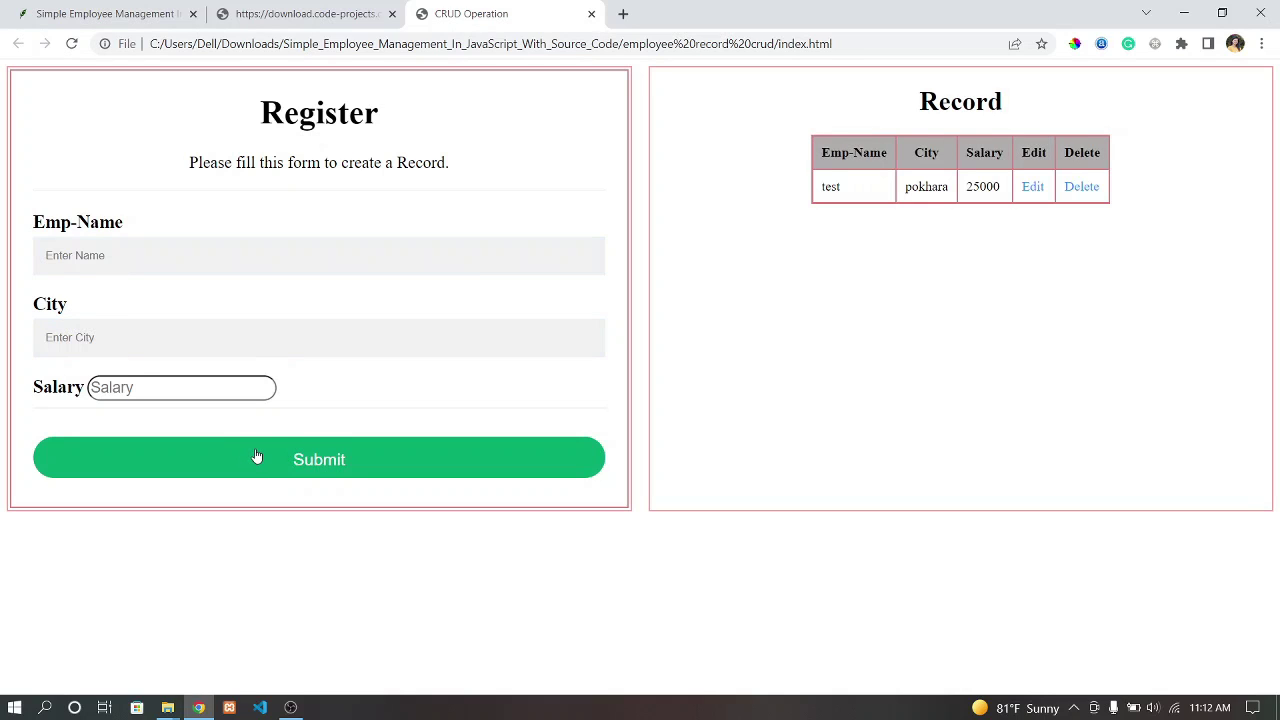
# Edit the test employee's record, changing the name to testuser, and submit the update
pyautogui.click(1034, 190)
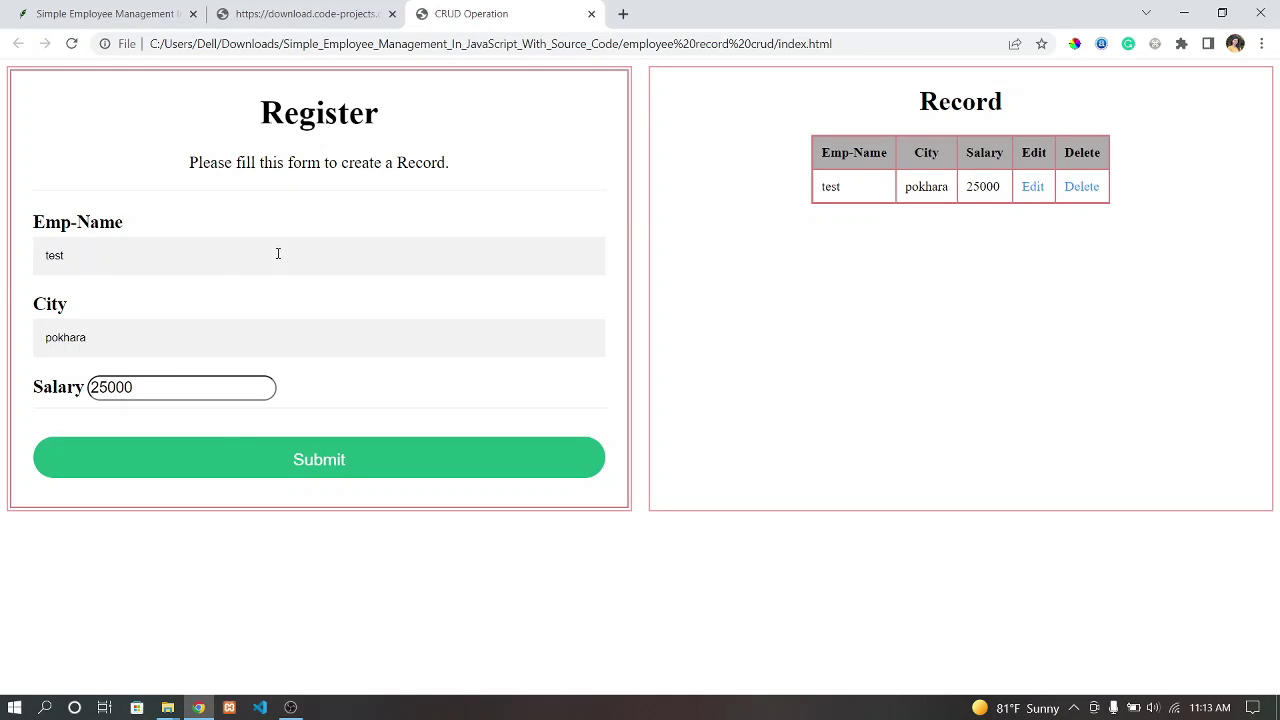
pyautogui.click(88, 337)
pyautogui.doubleClick(88, 337)
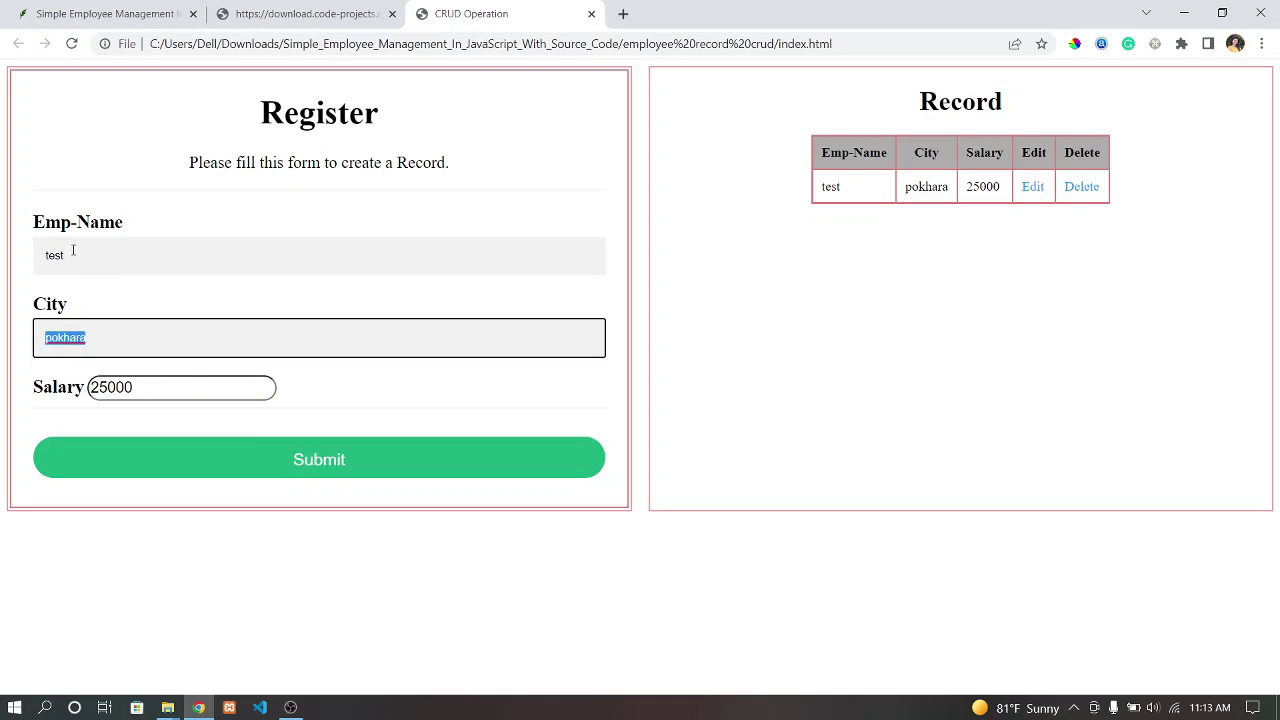
pyautogui.click(73, 253)
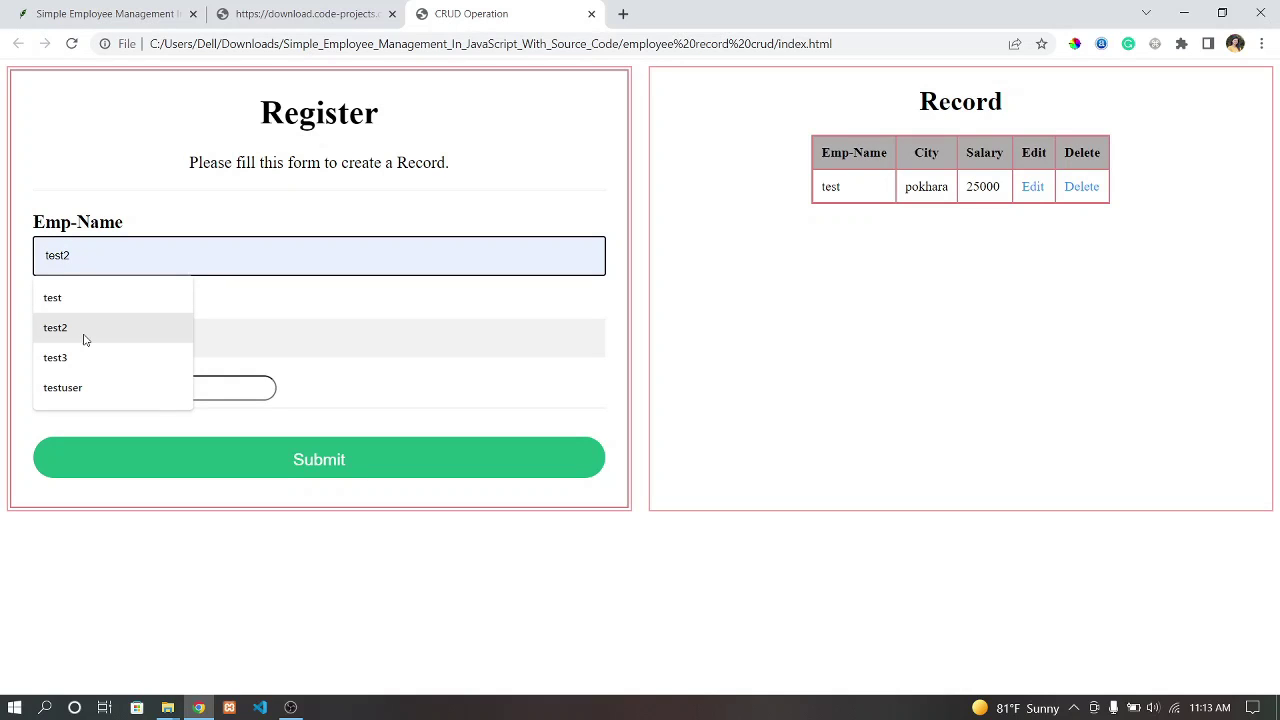
pyautogui.click(92, 390)
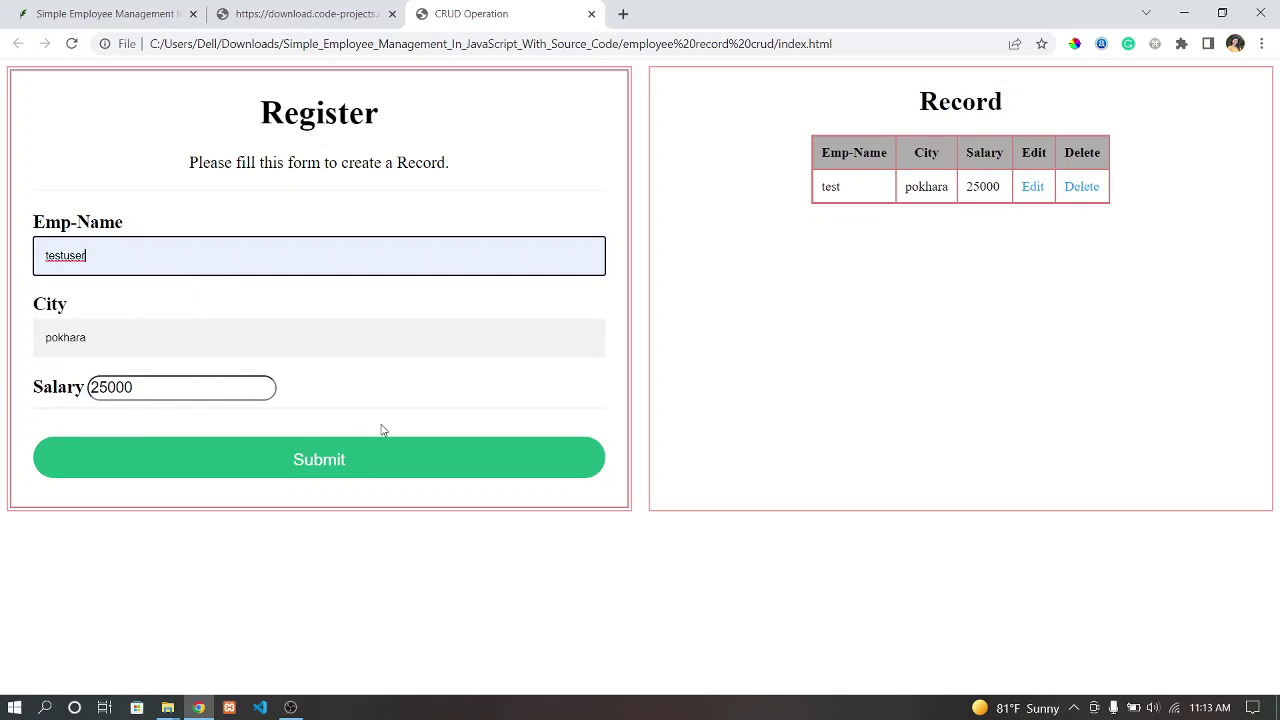
pyautogui.click(320, 458)
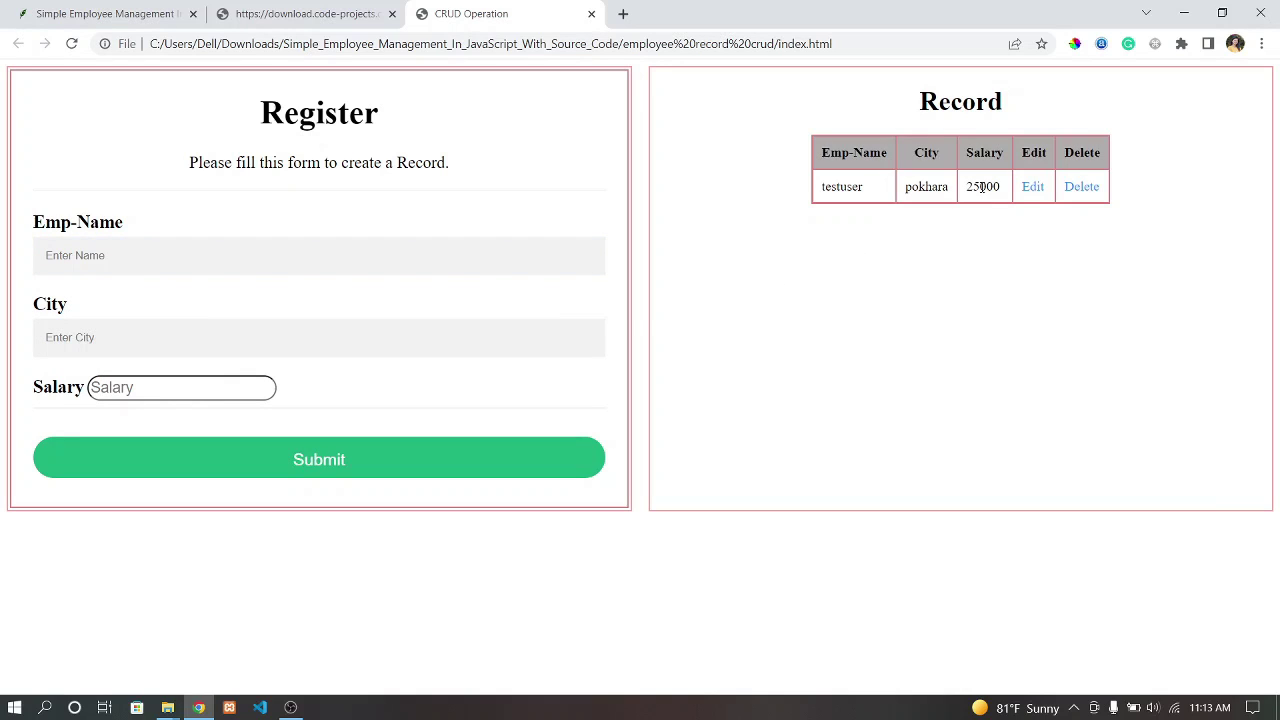
# Fill in a second employee's name as newme and the city as vg
pyautogui.click(115, 254)
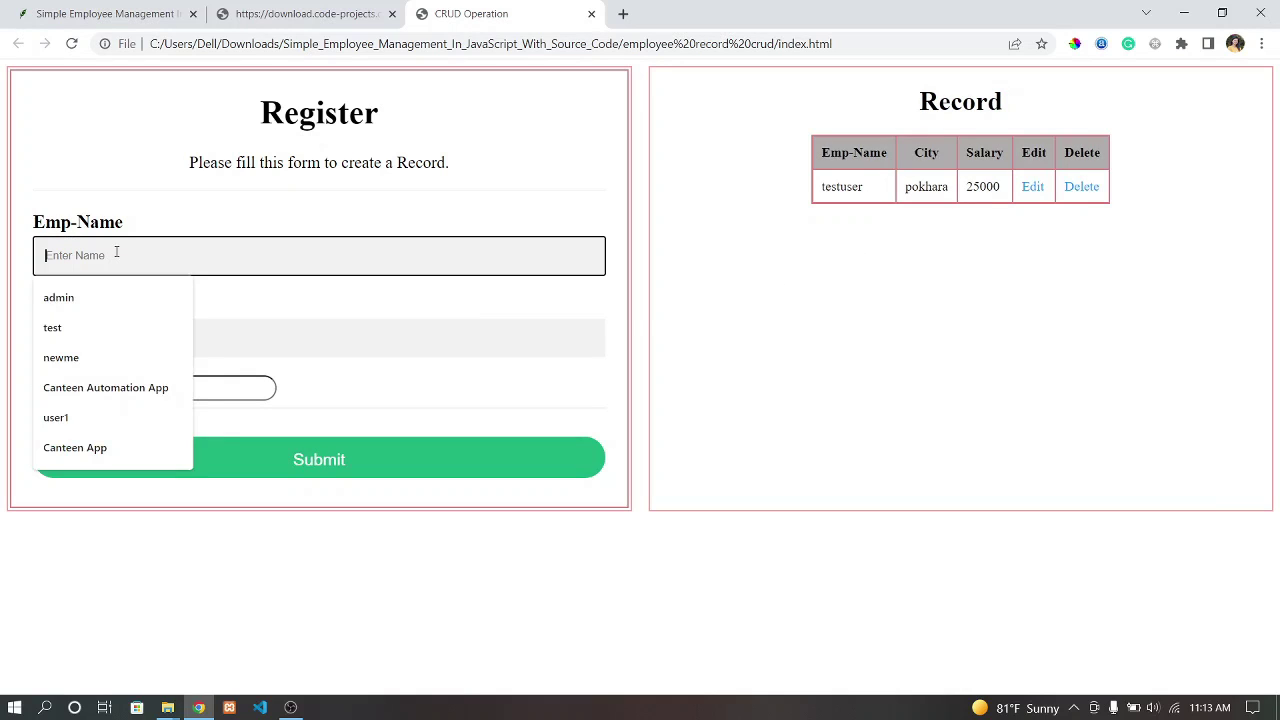
pyautogui.click(61, 357)
pyautogui.click(87, 337)
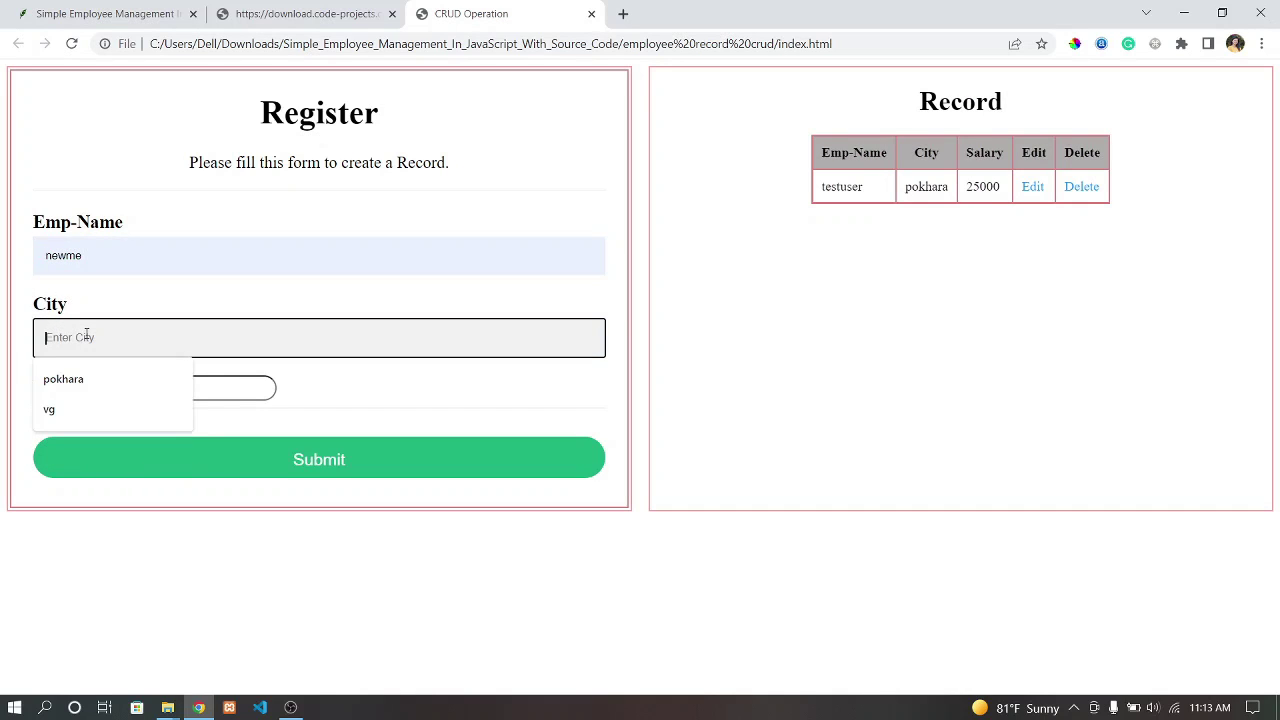
pyautogui.click(80, 412)
# Set the newme employee's salary to 15000 and submit the record
pyautogui.click(173, 382)
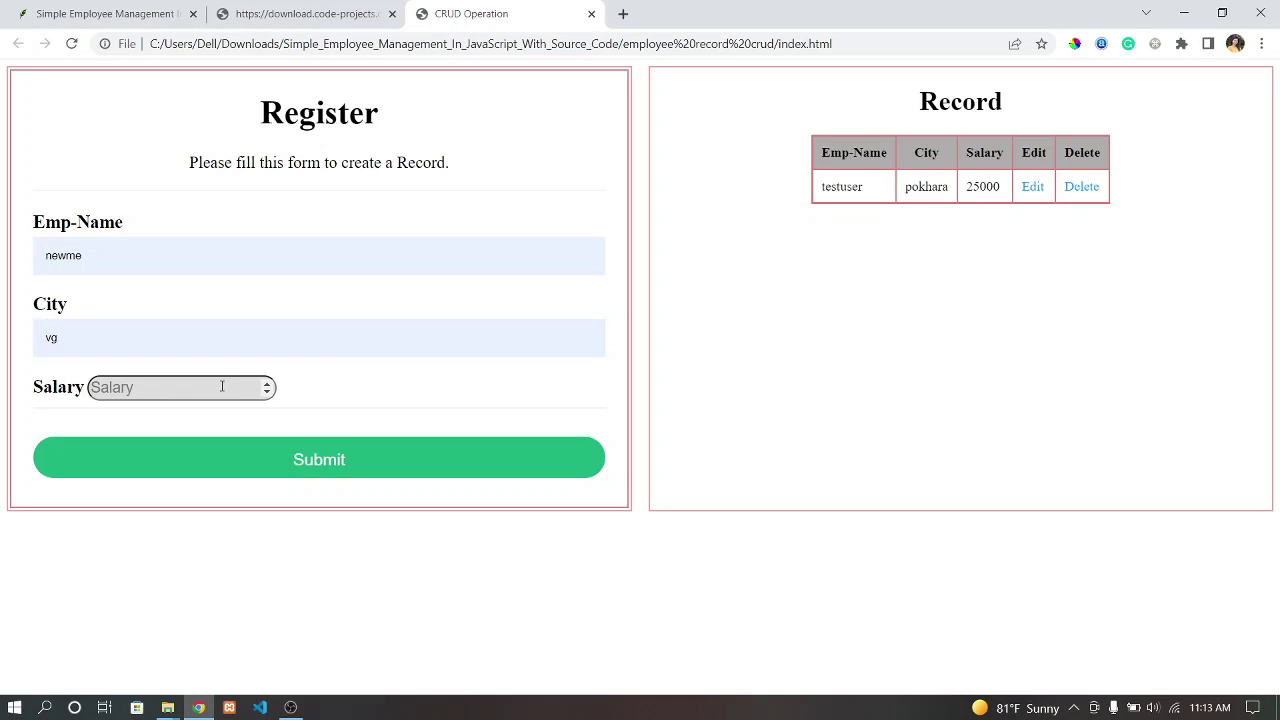
pyautogui.write('5233')
pyautogui.click(267, 384)
pyautogui.click(267, 384)
pyautogui.click(267, 384)
pyautogui.click(267, 384)
pyautogui.click(267, 384)
pyautogui.click(267, 384)
pyautogui.click(267, 384)
pyautogui.click(267, 384)
pyautogui.click(267, 384)
pyautogui.click(267, 384)
pyautogui.click(267, 384)
pyautogui.click(267, 384)
pyautogui.click(267, 384)
pyautogui.click(267, 384)
pyautogui.click(267, 384)
pyautogui.click(266, 384)
pyautogui.write('8')
pyautogui.moveTo(89, 387); pyautogui.dragTo(107, 387)
pyautogui.write('10')
pyautogui.press('BackSpace')
pyautogui.press('BackSpace')
pyautogui.write('000')
pyautogui.click(285, 478)
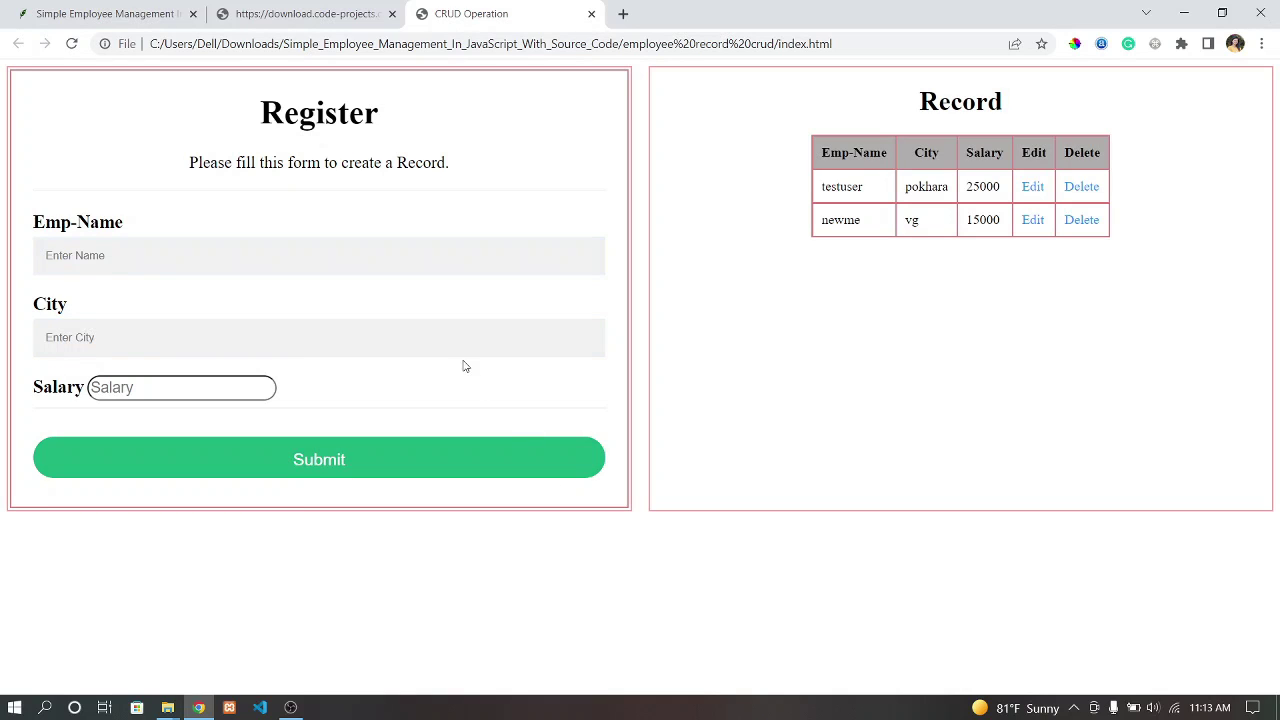
# Register a third employee record with the name test, city vg and salary 12000
pyautogui.click(164, 261)
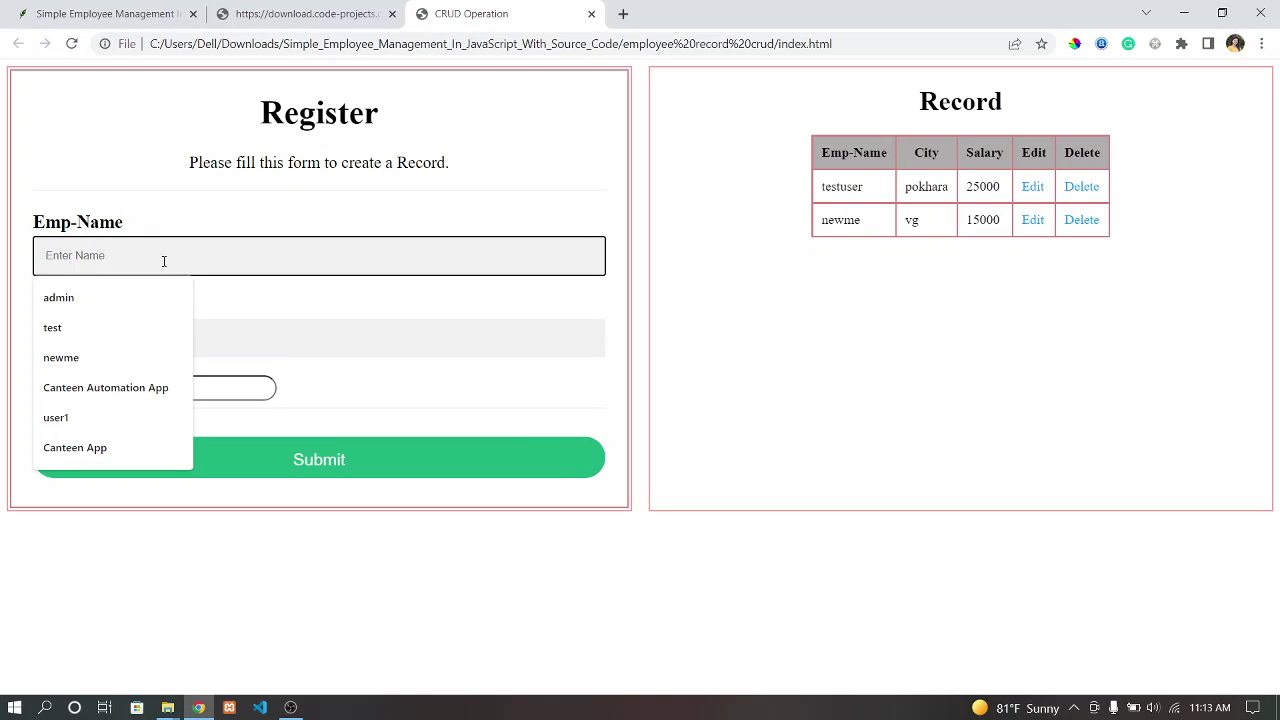
pyautogui.click(71, 333)
pyautogui.click(78, 340)
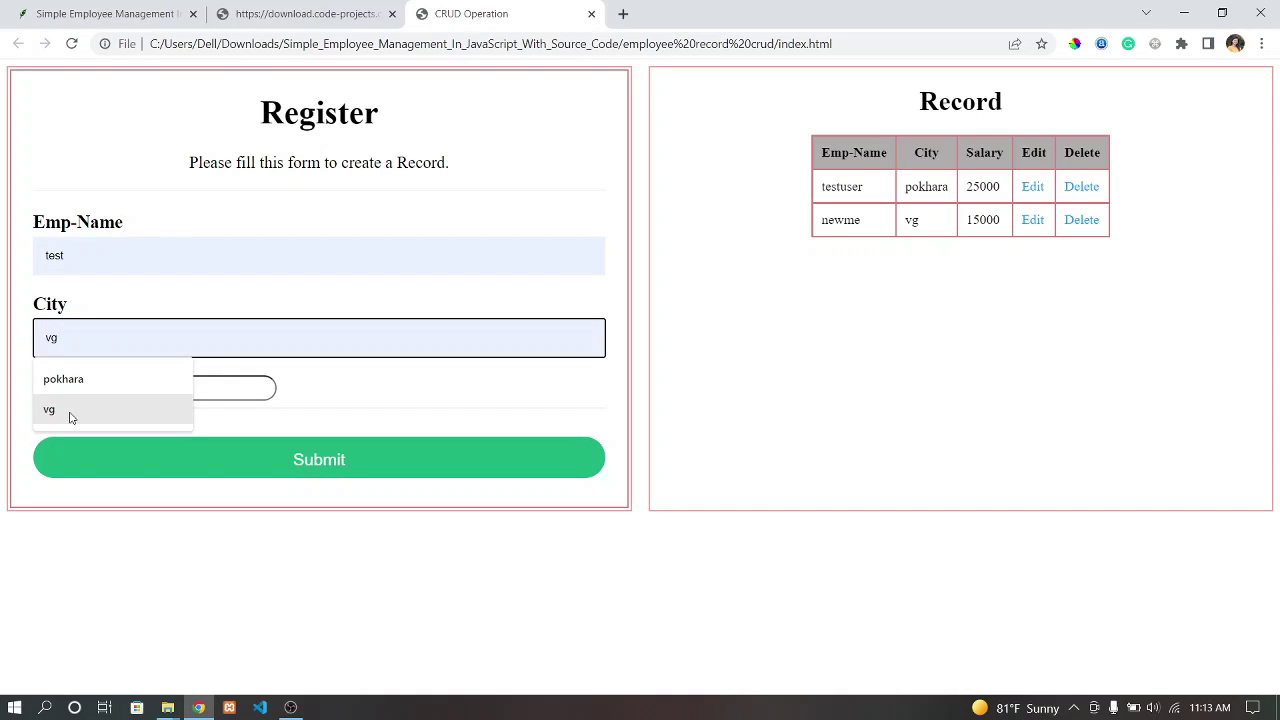
pyautogui.click(70, 410)
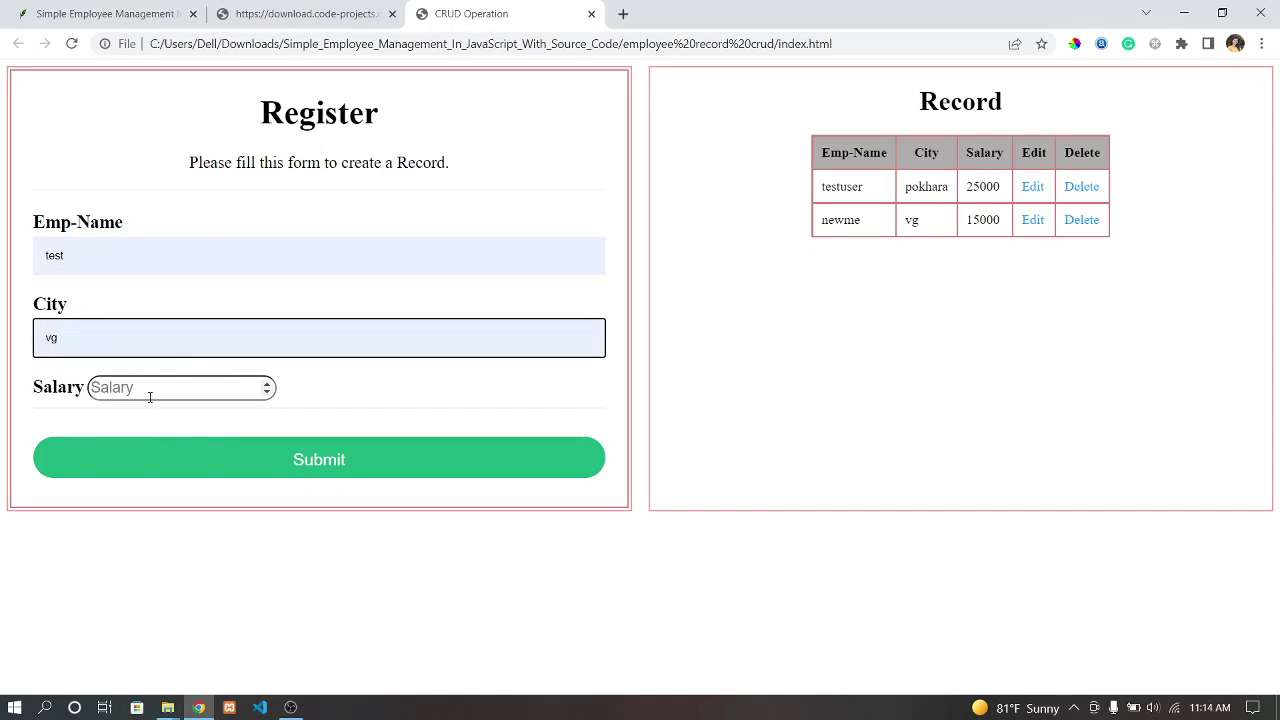
pyautogui.click(150, 397)
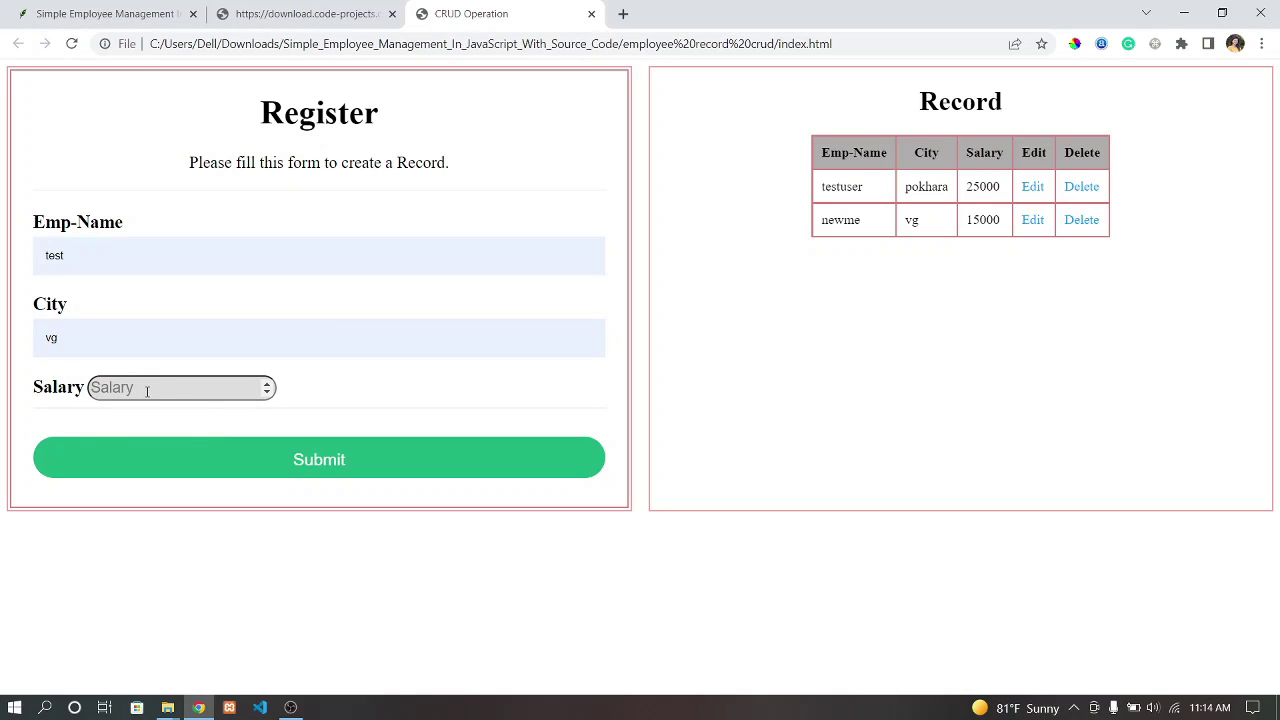
pyautogui.write('12000')
pyautogui.click(355, 478)
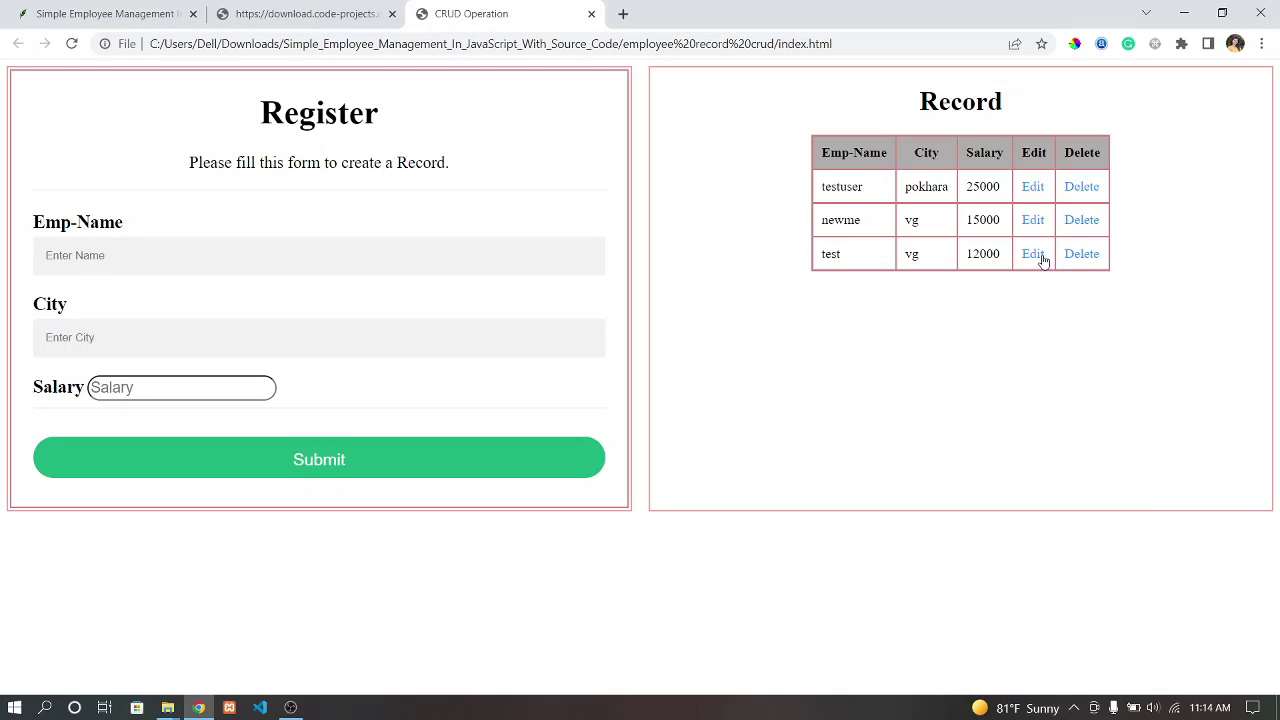
# Delete the testuser record, and start deleting the newme record but cancel at the confirmation
pyautogui.click(1080, 187)
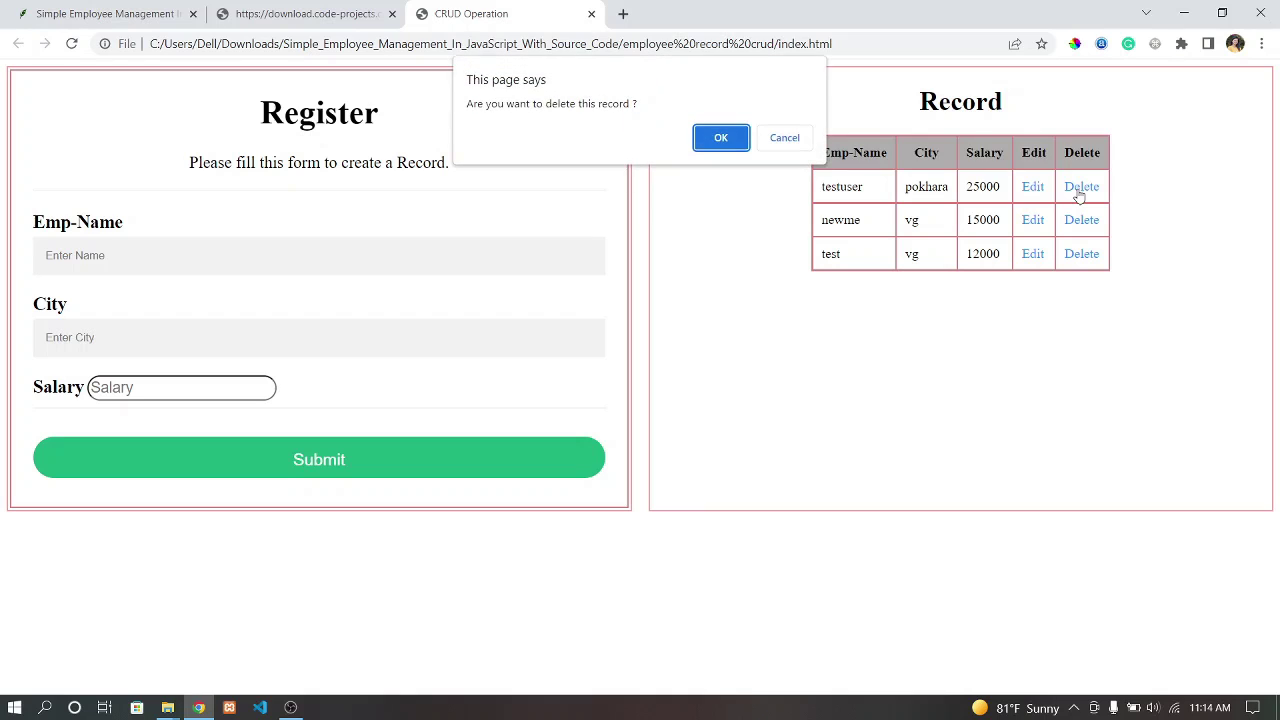
pyautogui.click(719, 137)
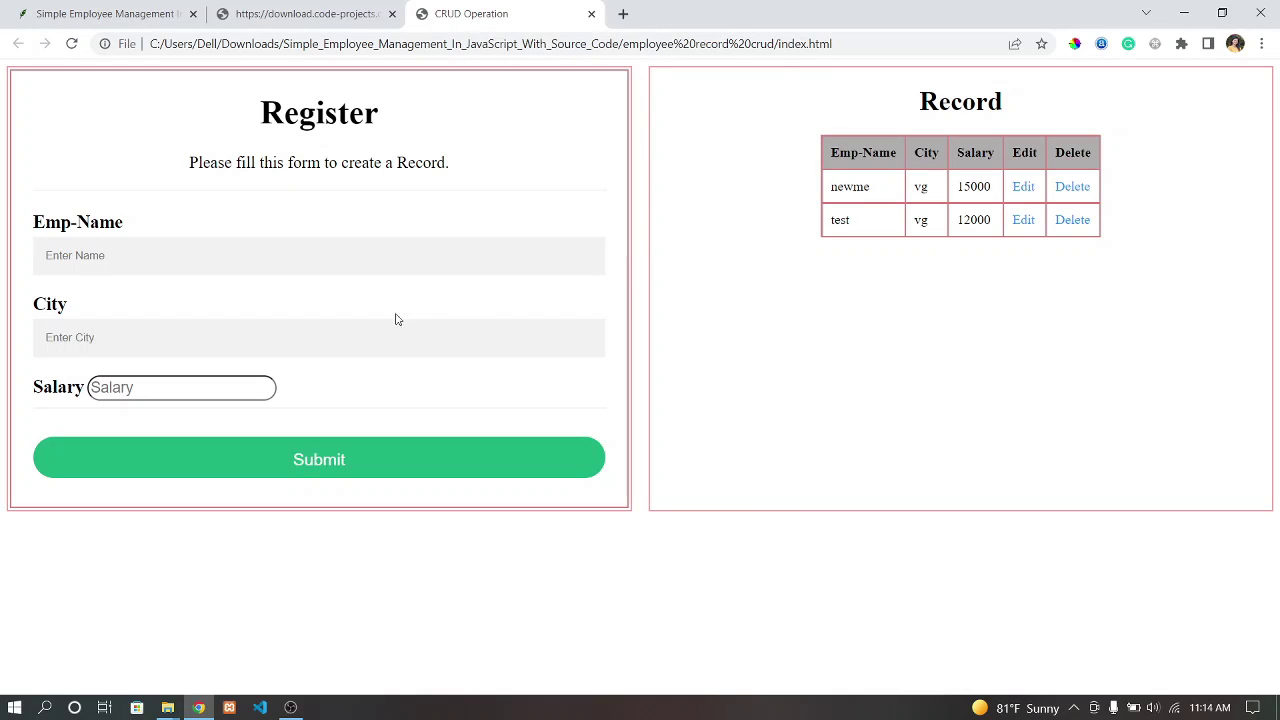
pyautogui.click(1072, 188)
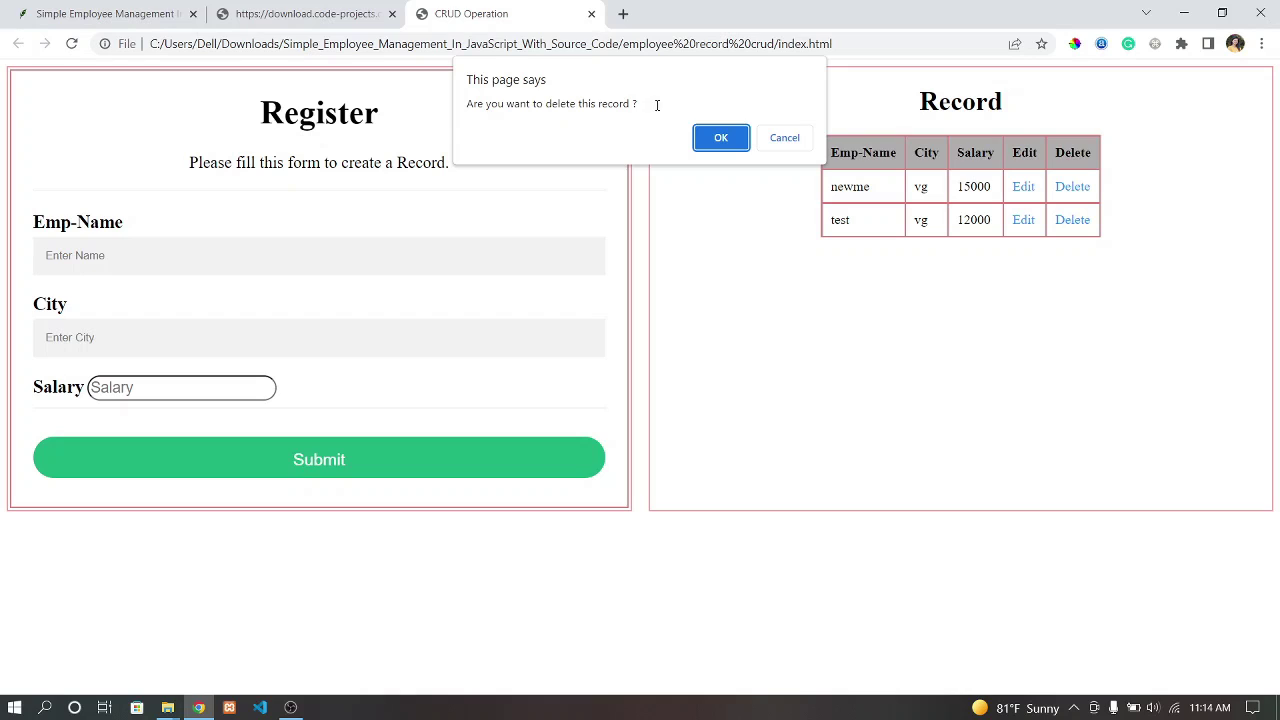
pyautogui.click(785, 138)
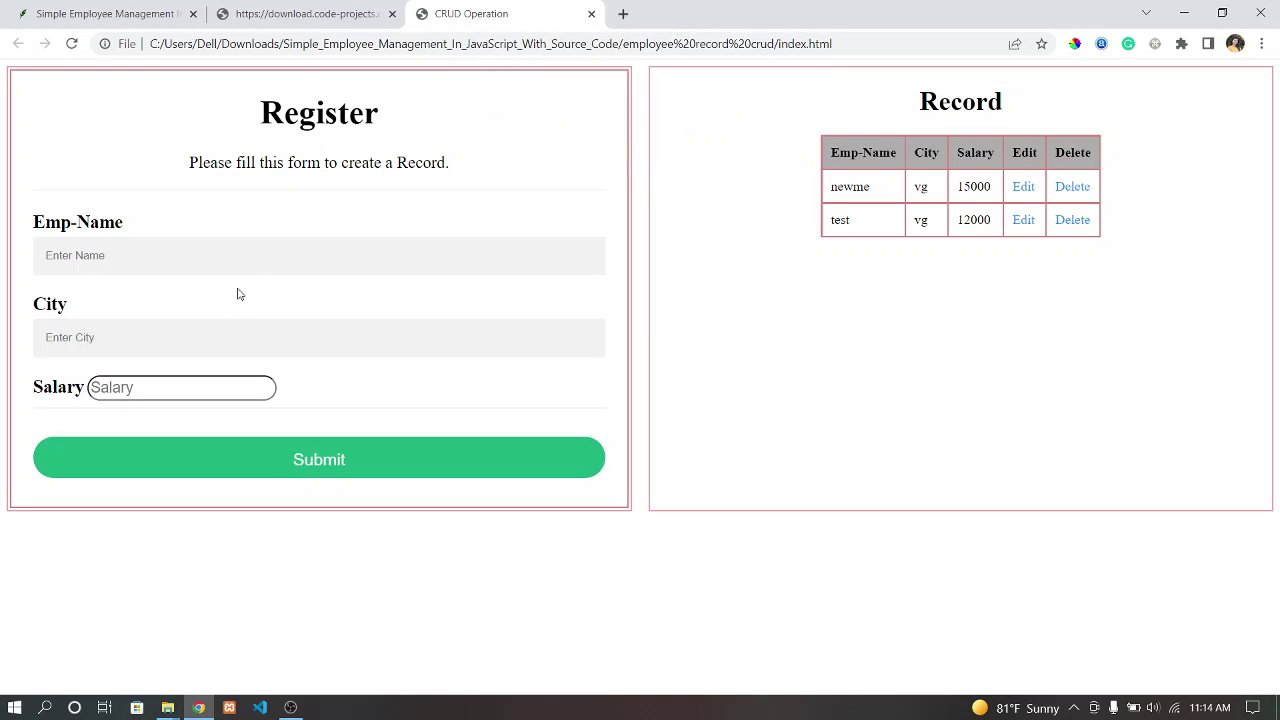
# Register another employee record with the name test, city dfrdgr and salary 23000
pyautogui.click(161, 257)
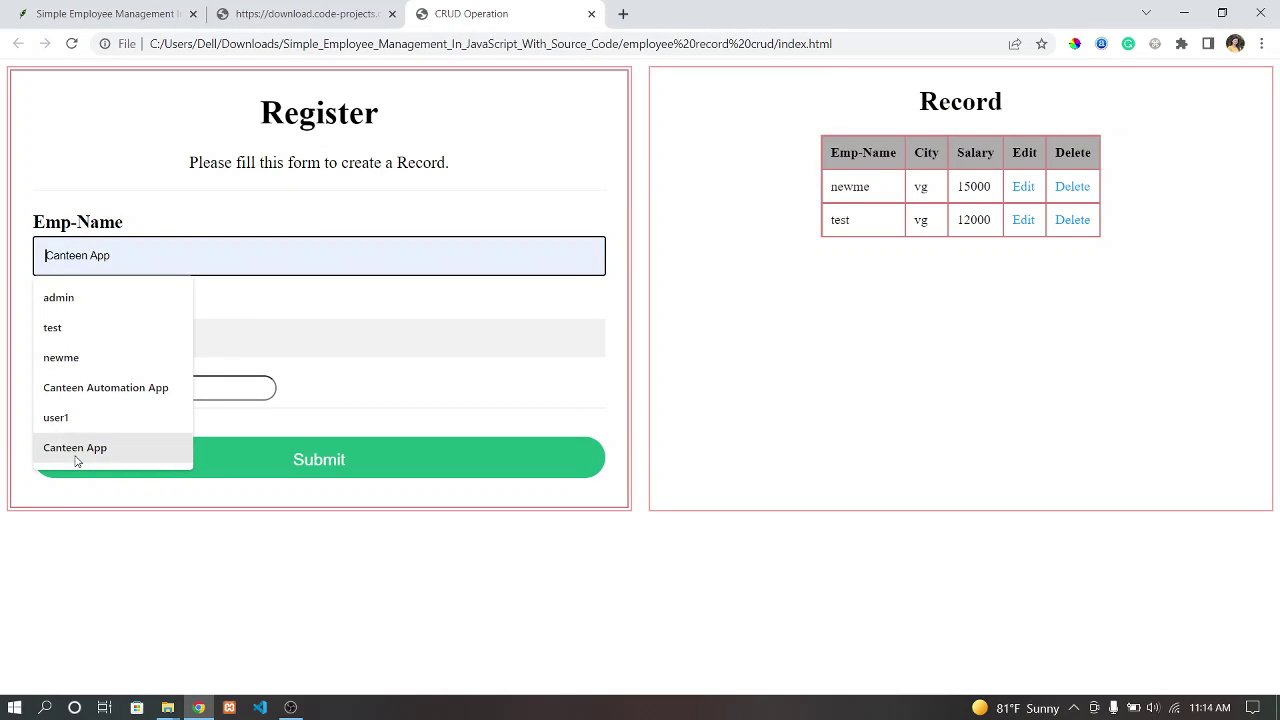
pyautogui.click(57, 328)
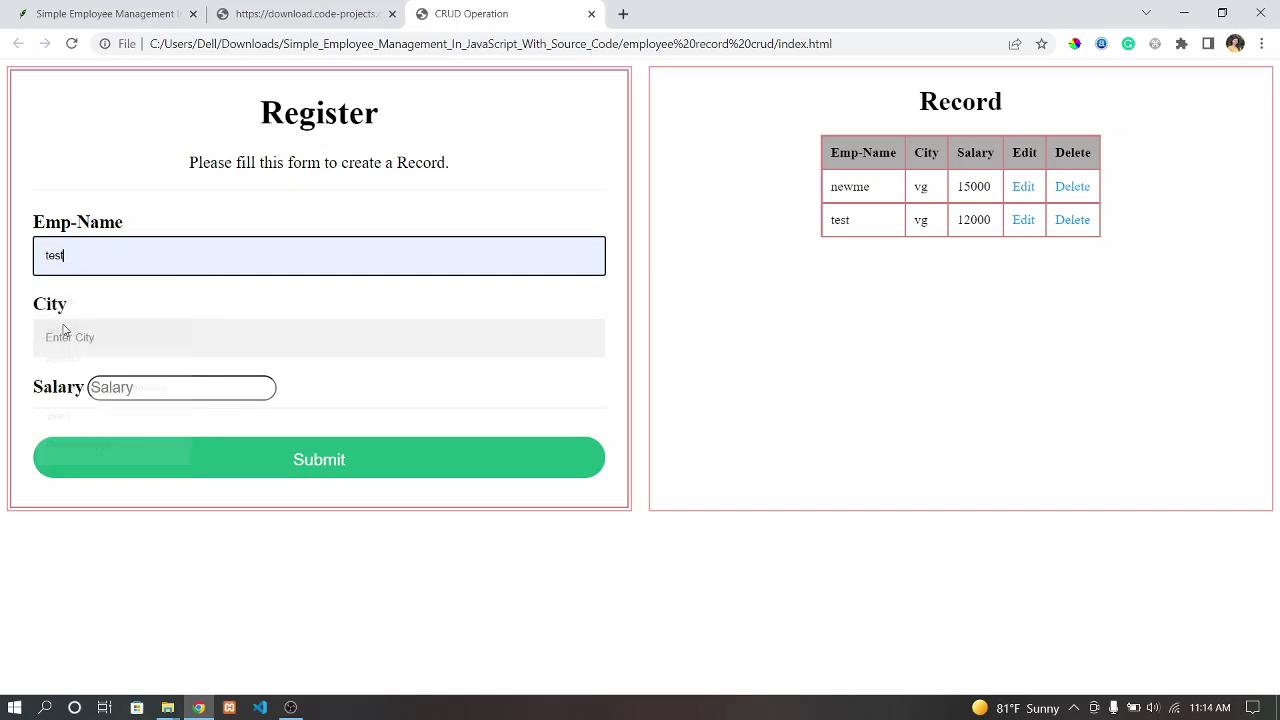
pyautogui.click(96, 340)
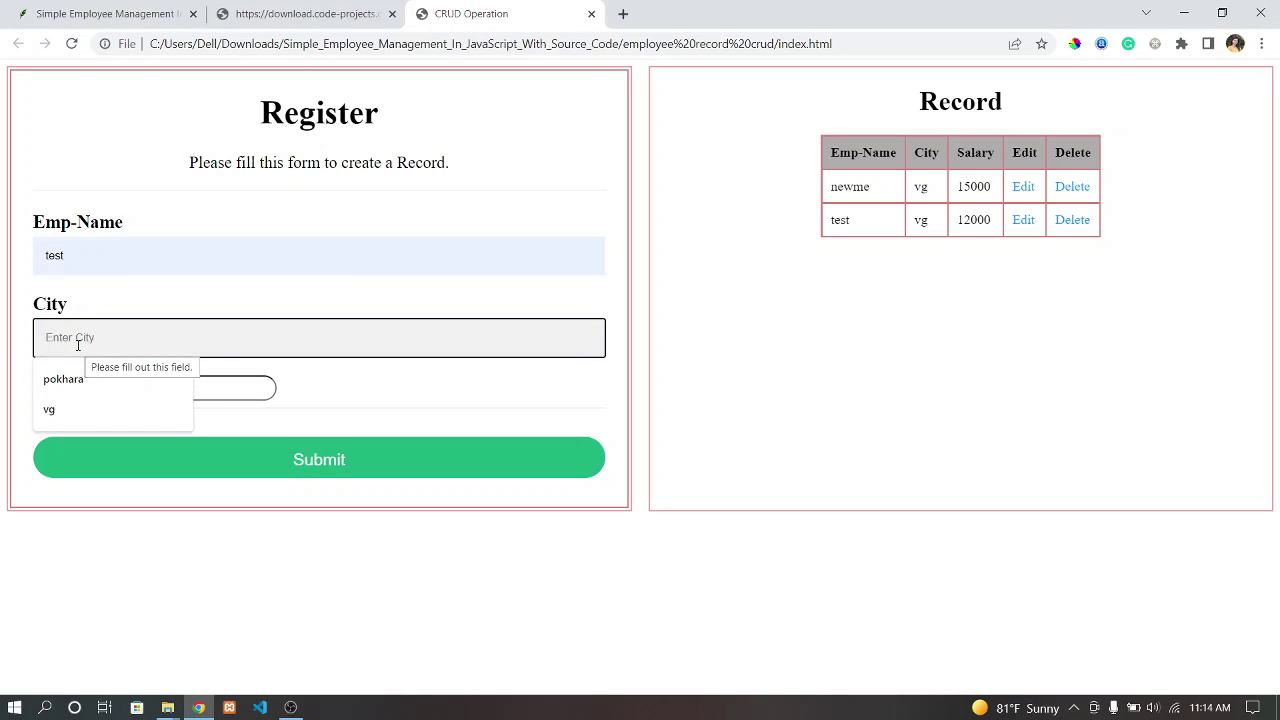
pyautogui.write('dfrdgr')
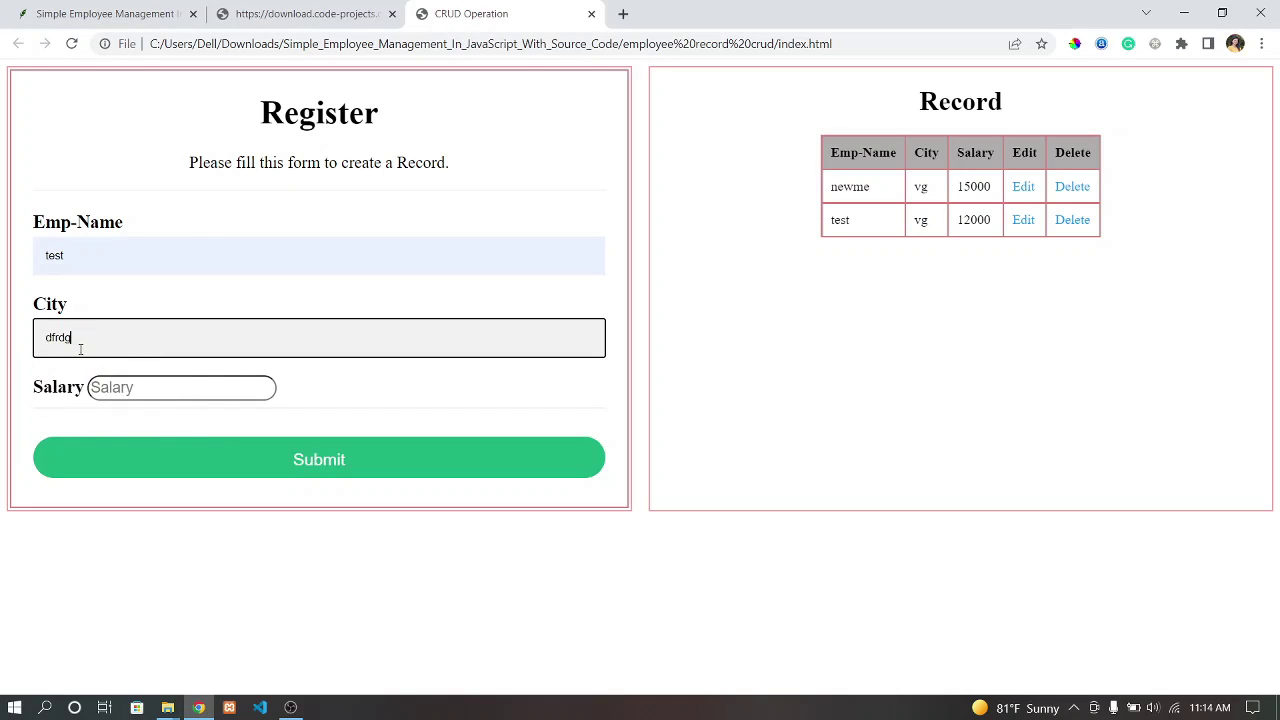
pyautogui.click(140, 383)
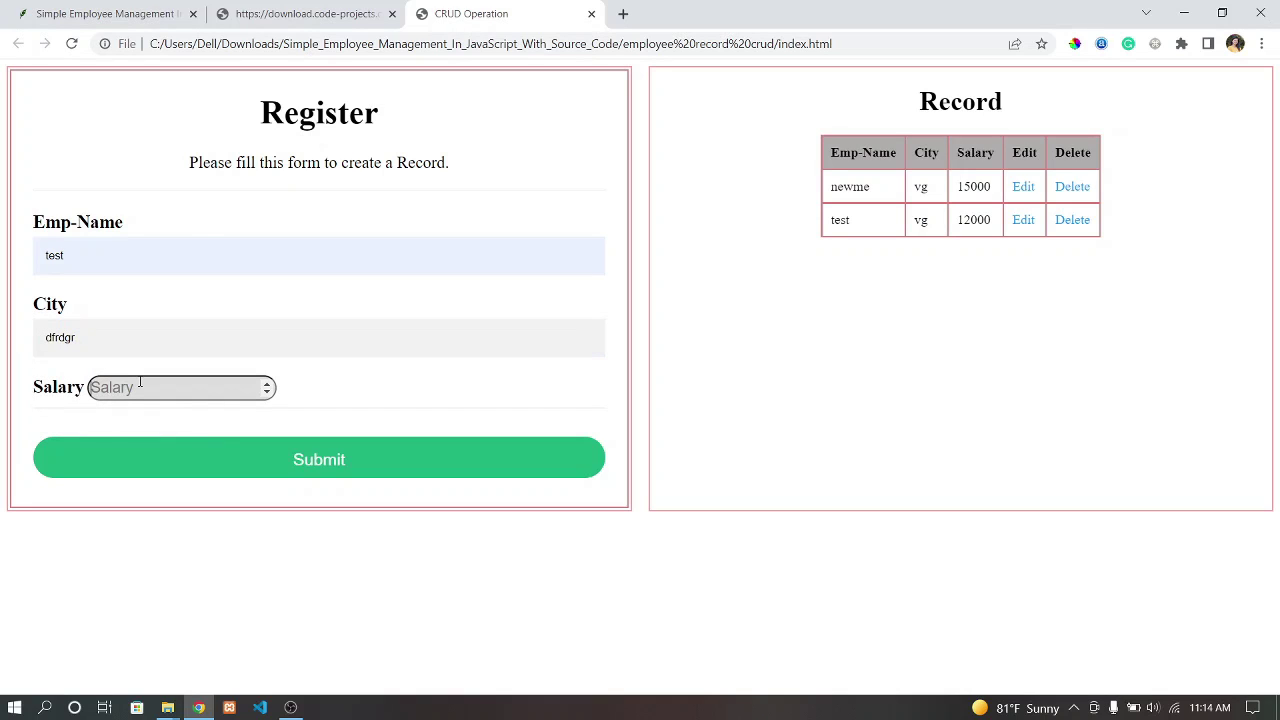
pyautogui.write('23000')
pyautogui.click(283, 477)
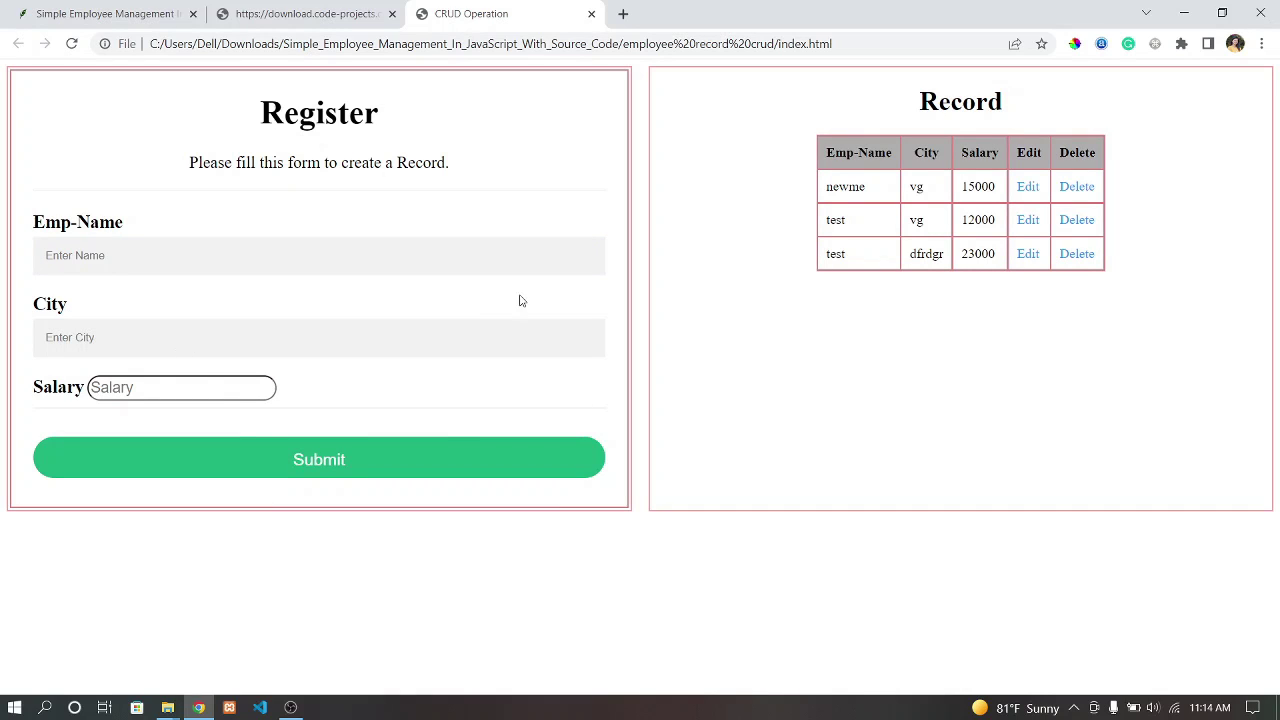
# Load each of the three records into the form for editing in turn, and reload the page without submitting
pyautogui.click(1028, 187)
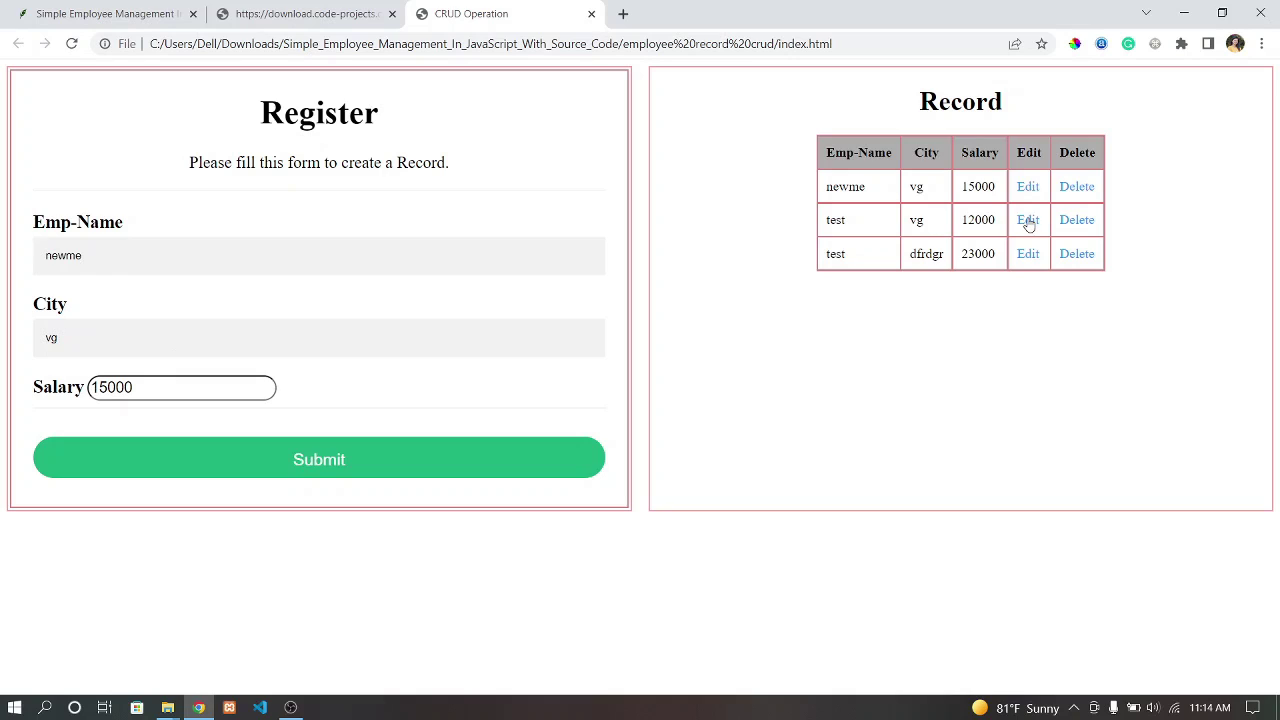
pyautogui.click(1028, 220)
pyautogui.click(1028, 259)
pyautogui.click(72, 44)
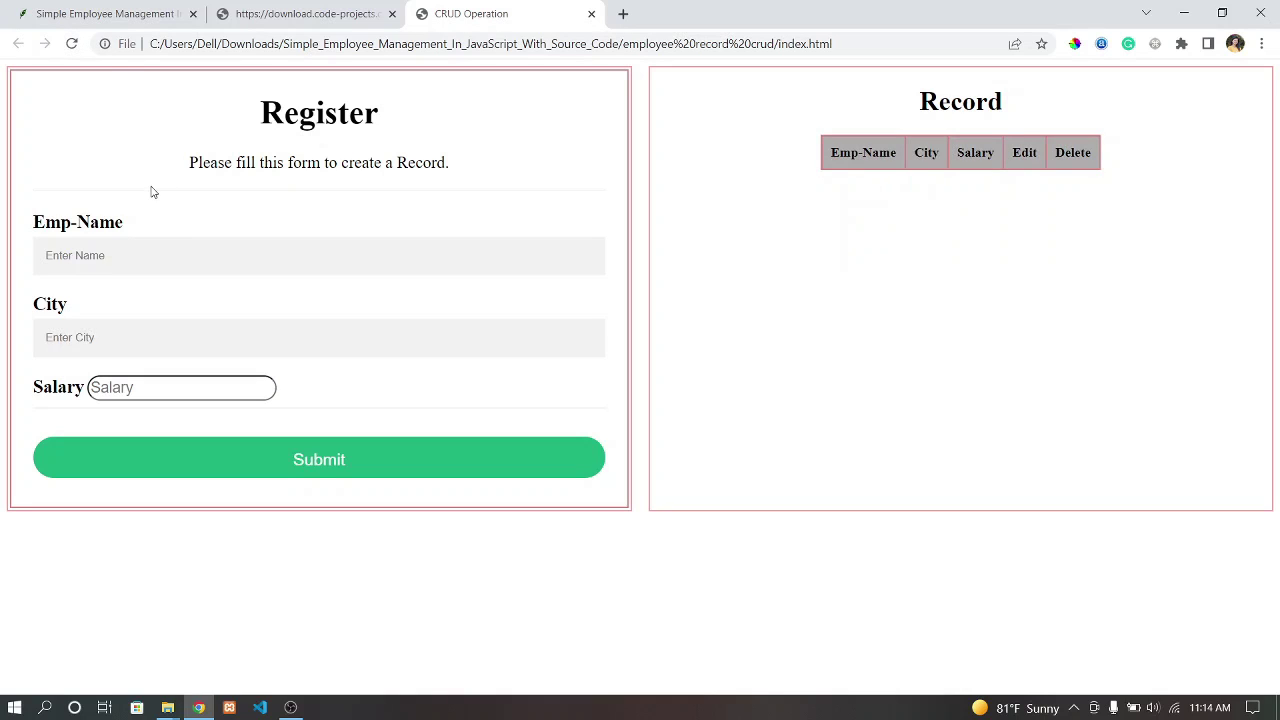
# Register a new employee record with the name test, city pokhara and salary 45000
pyautogui.click(168, 260)
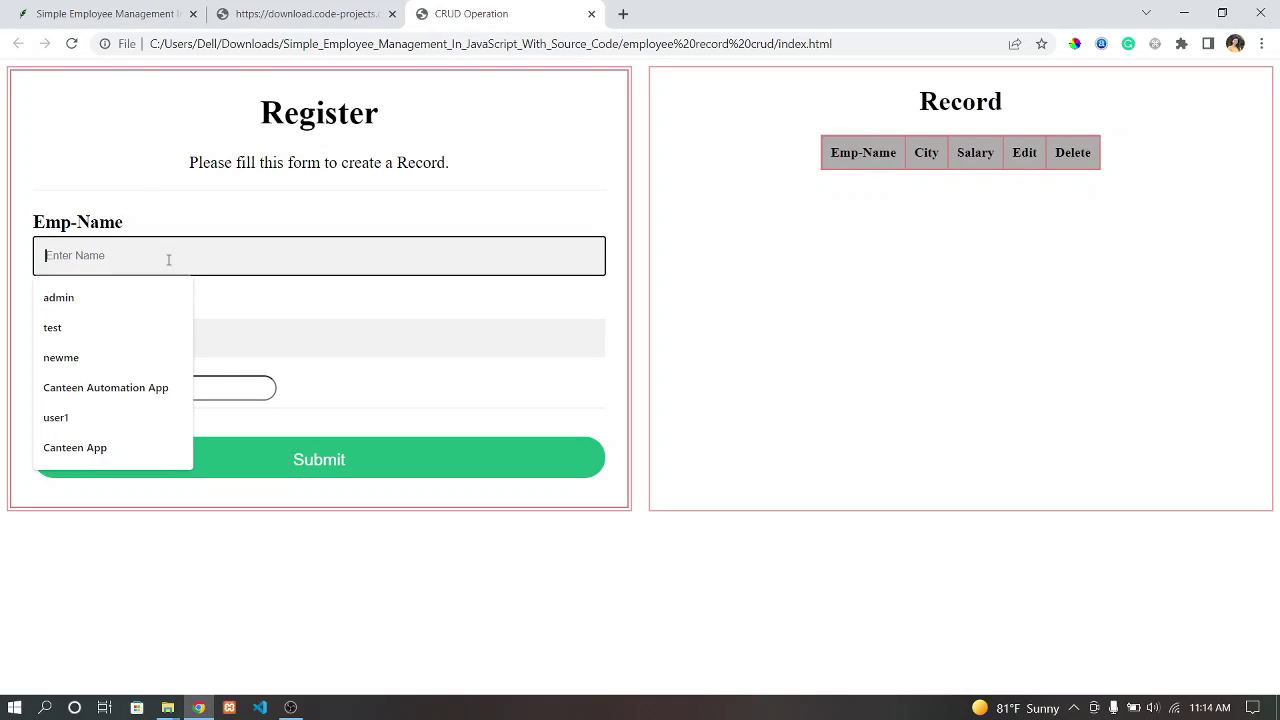
pyautogui.click(90, 340)
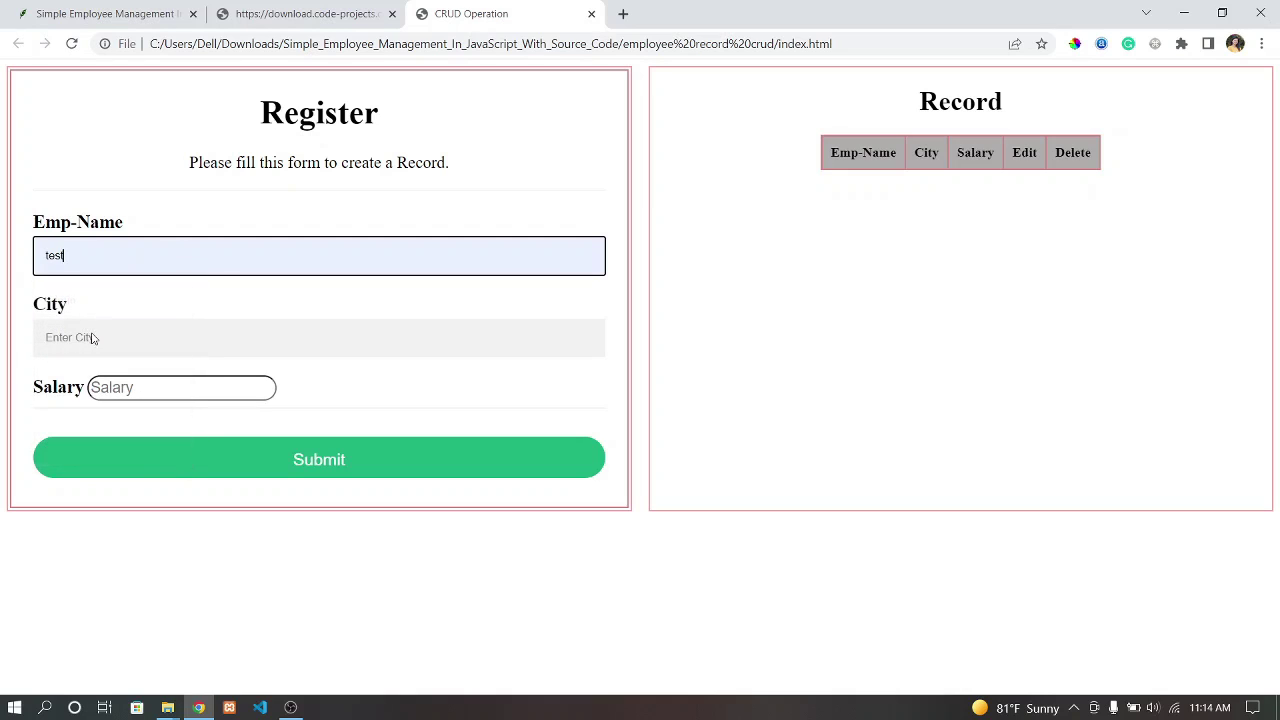
pyautogui.click(108, 340)
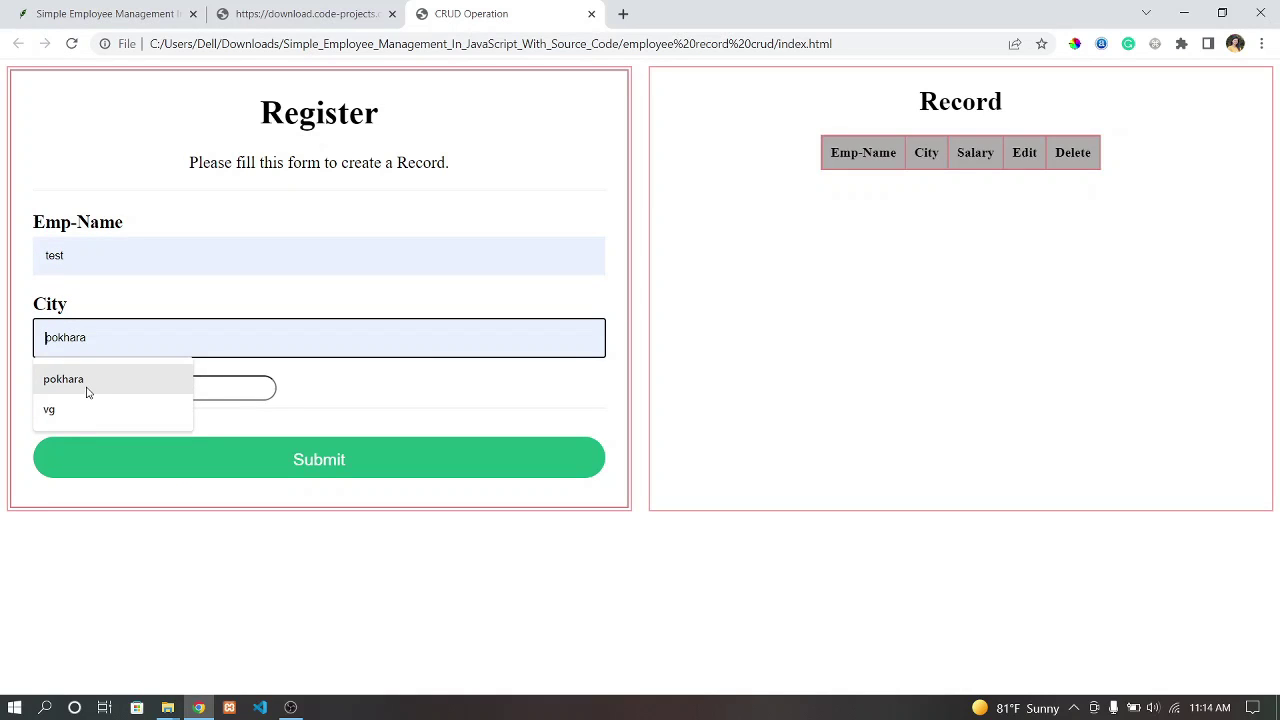
pyautogui.click(87, 389)
pyautogui.click(148, 383)
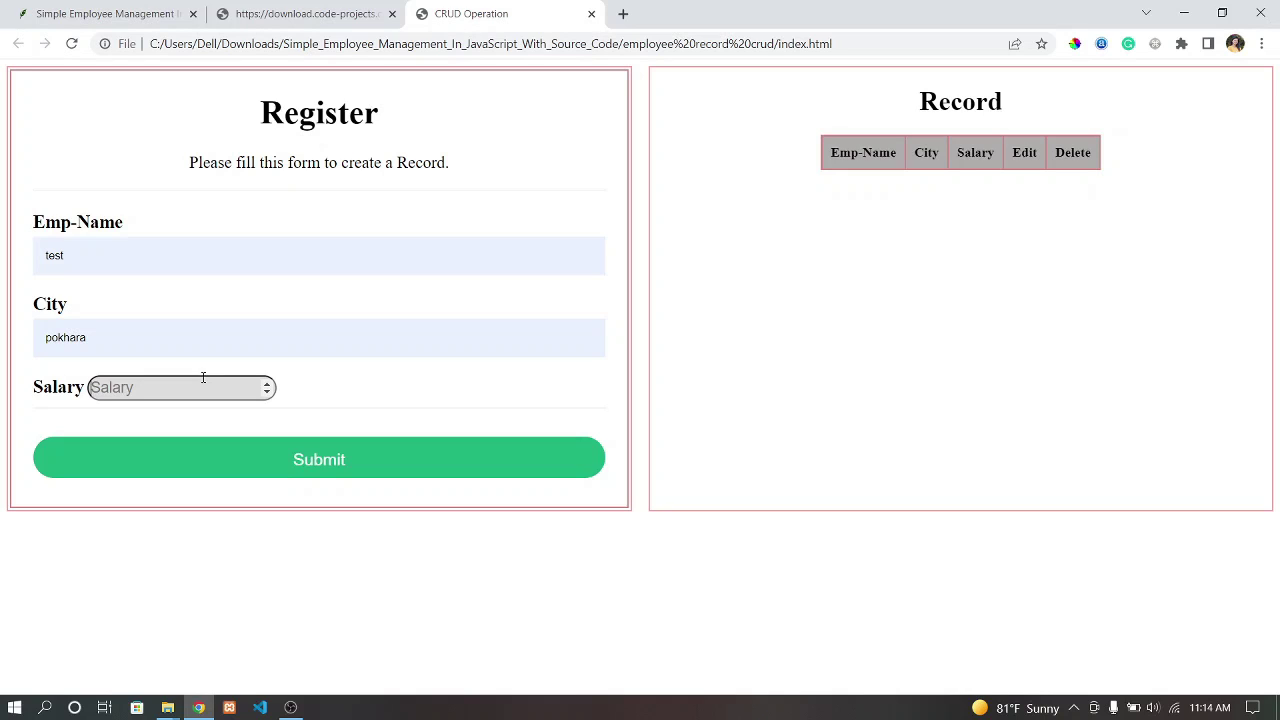
pyautogui.write('45000')
pyautogui.click(268, 464)
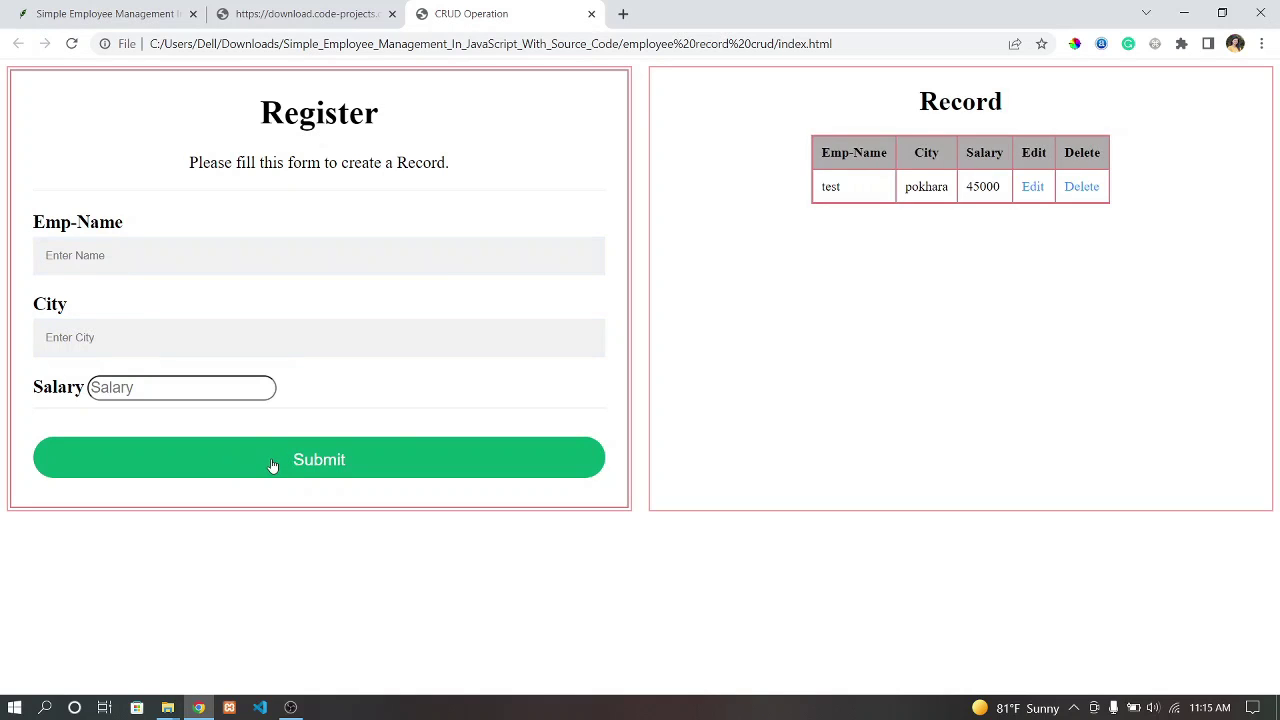
# Edit the test employee's record, setting the salary to 35000, and submit the update
pyautogui.click(1033, 190)
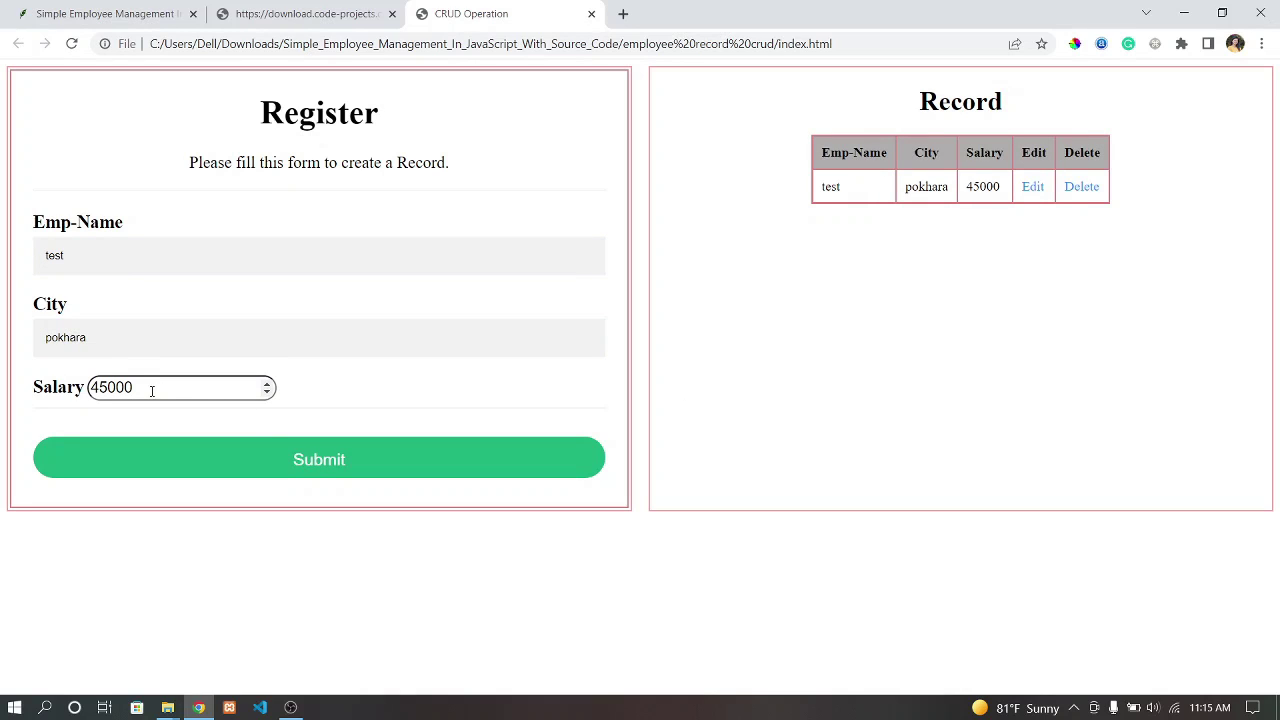
pyautogui.click(101, 389)
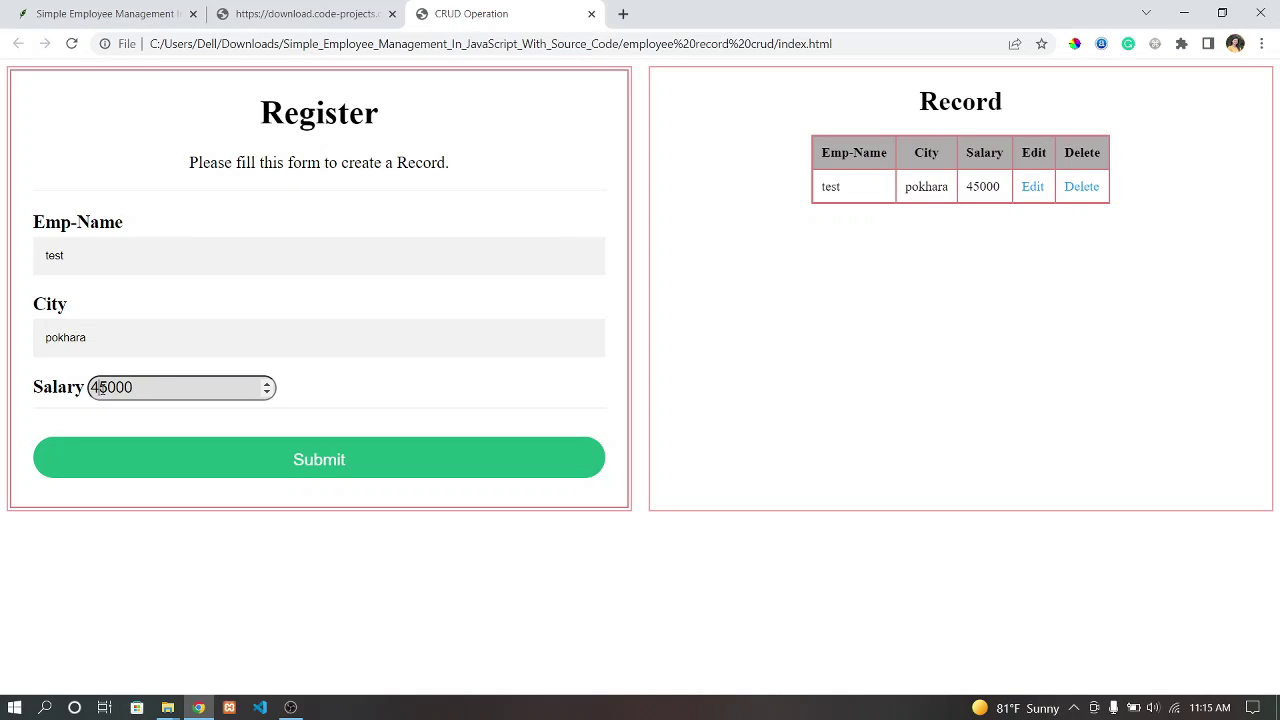
pyautogui.press('BackSpace')
pyautogui.write('3')
pyautogui.click(255, 449)
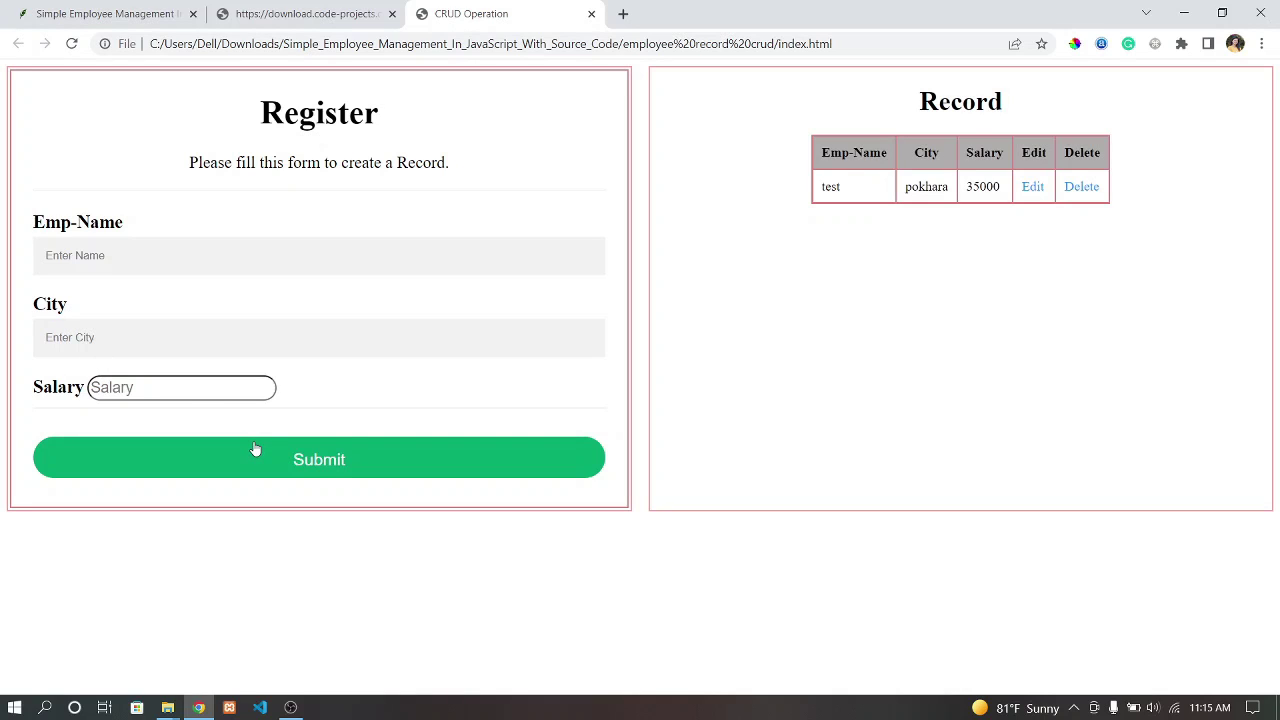
# Try submitting the form empty, and again with only the employee name jhj filled in
pyautogui.click(328, 461)
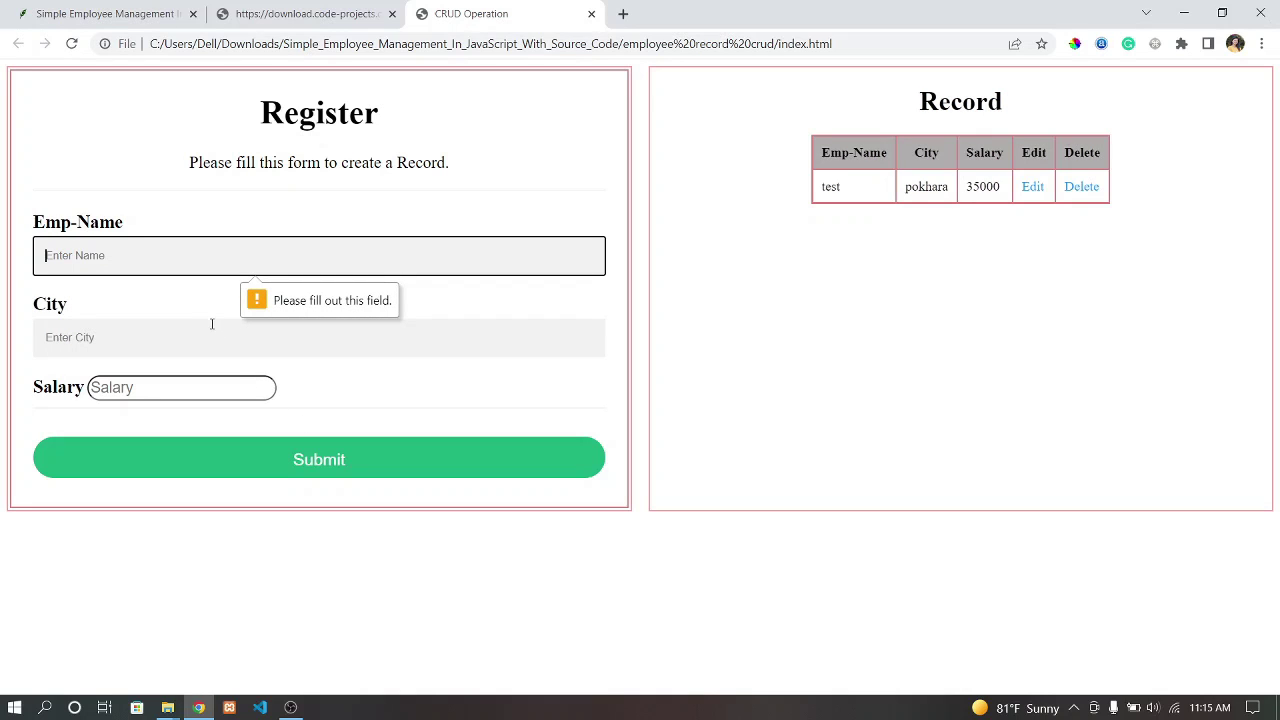
pyautogui.click(209, 265)
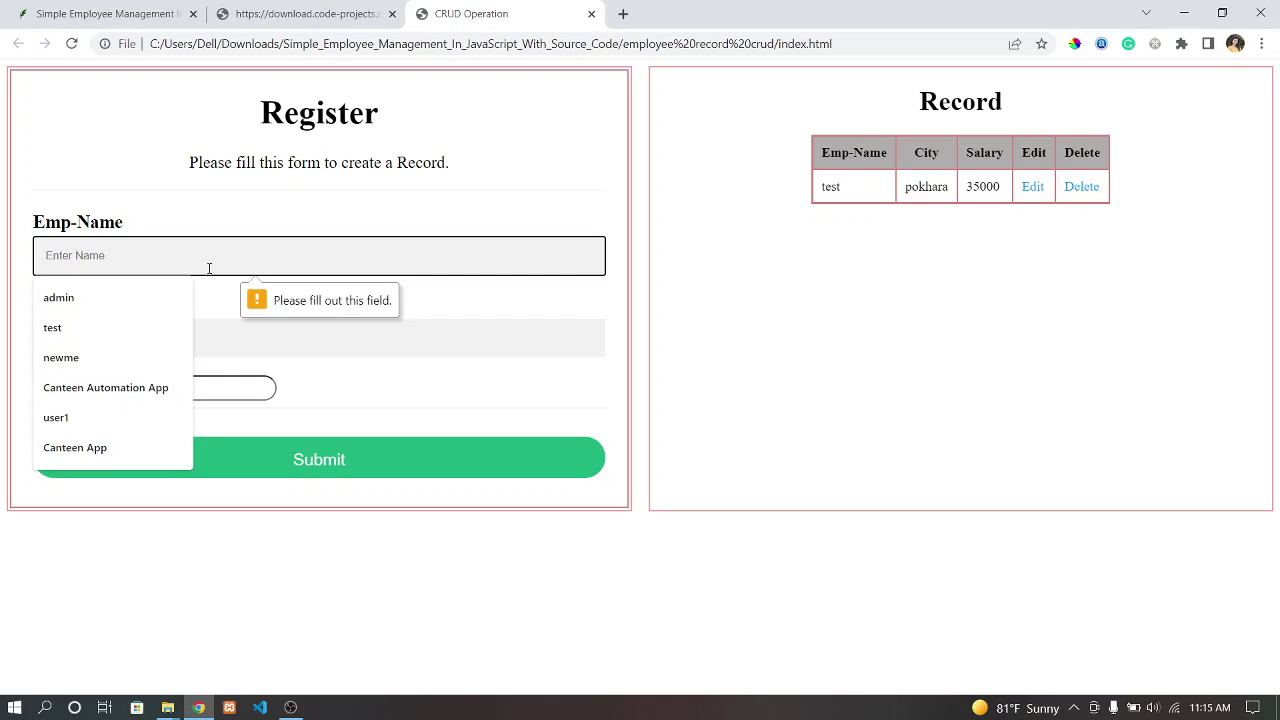
pyautogui.write('jhj')
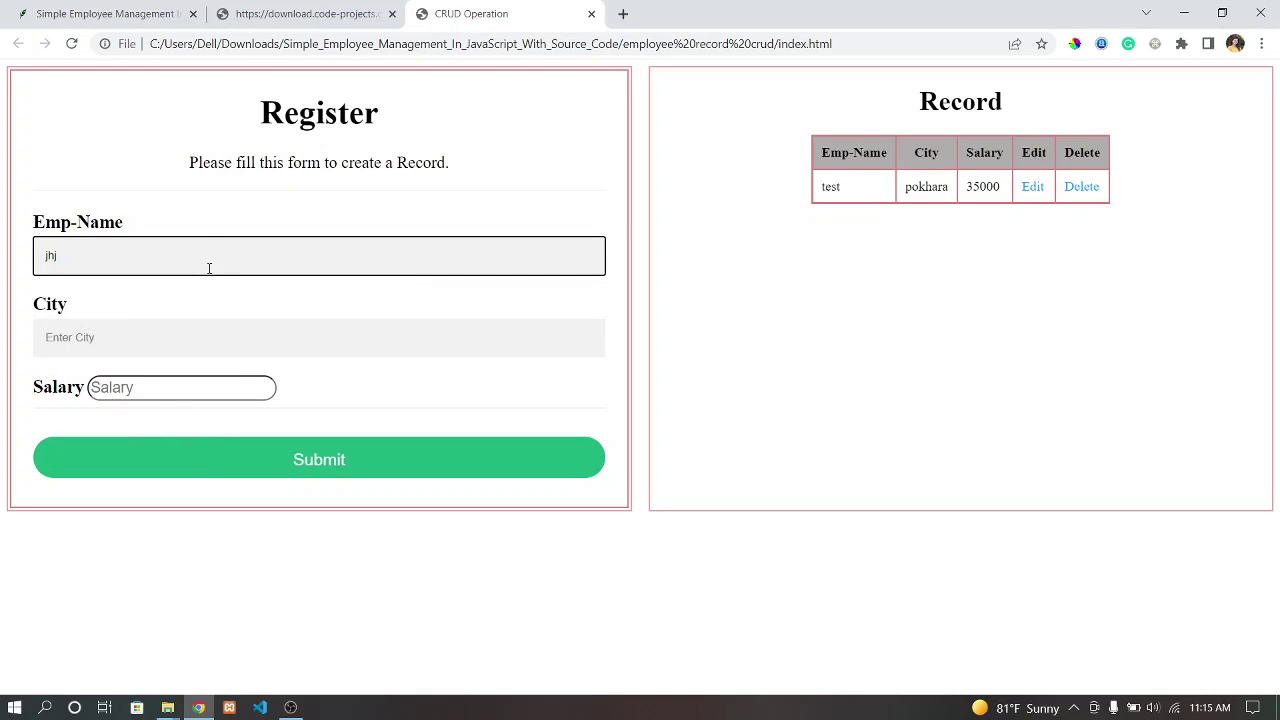
pyautogui.press('Tab')
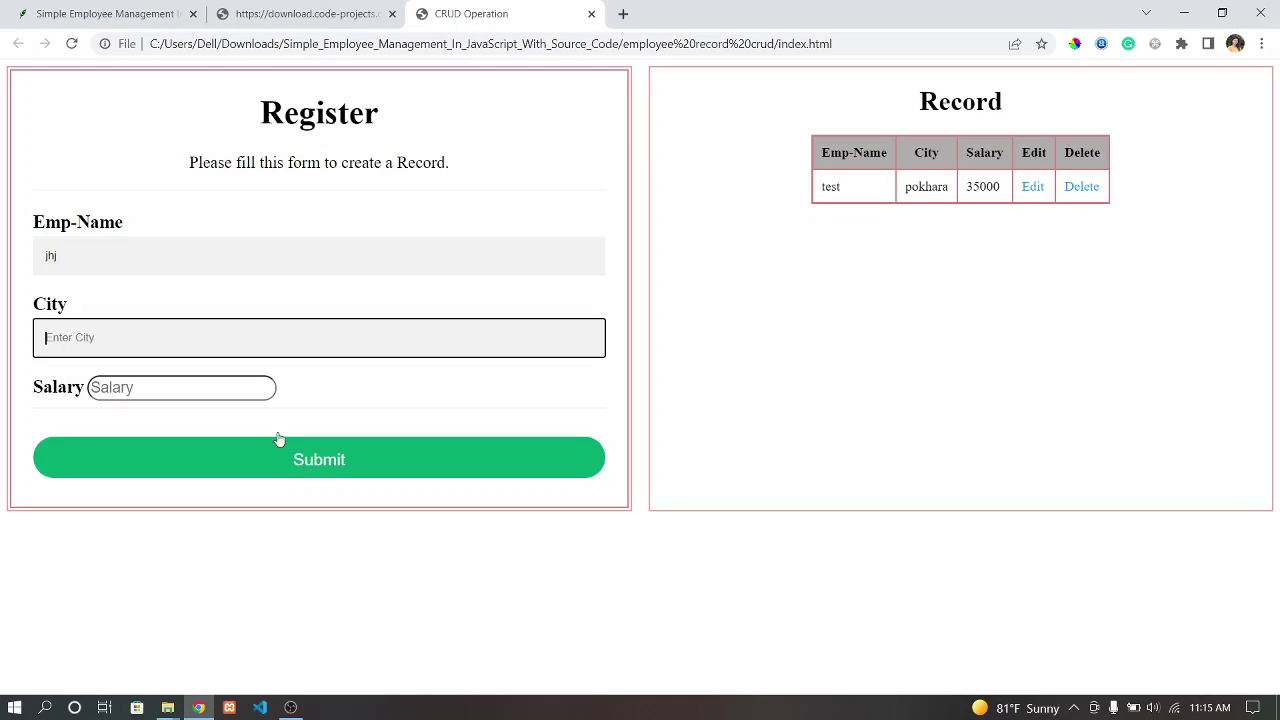
pyautogui.click(279, 440)
# Enter the city hjnk, try submitting without a salary, and submit the jhj record with salary 890
pyautogui.click(257, 331)
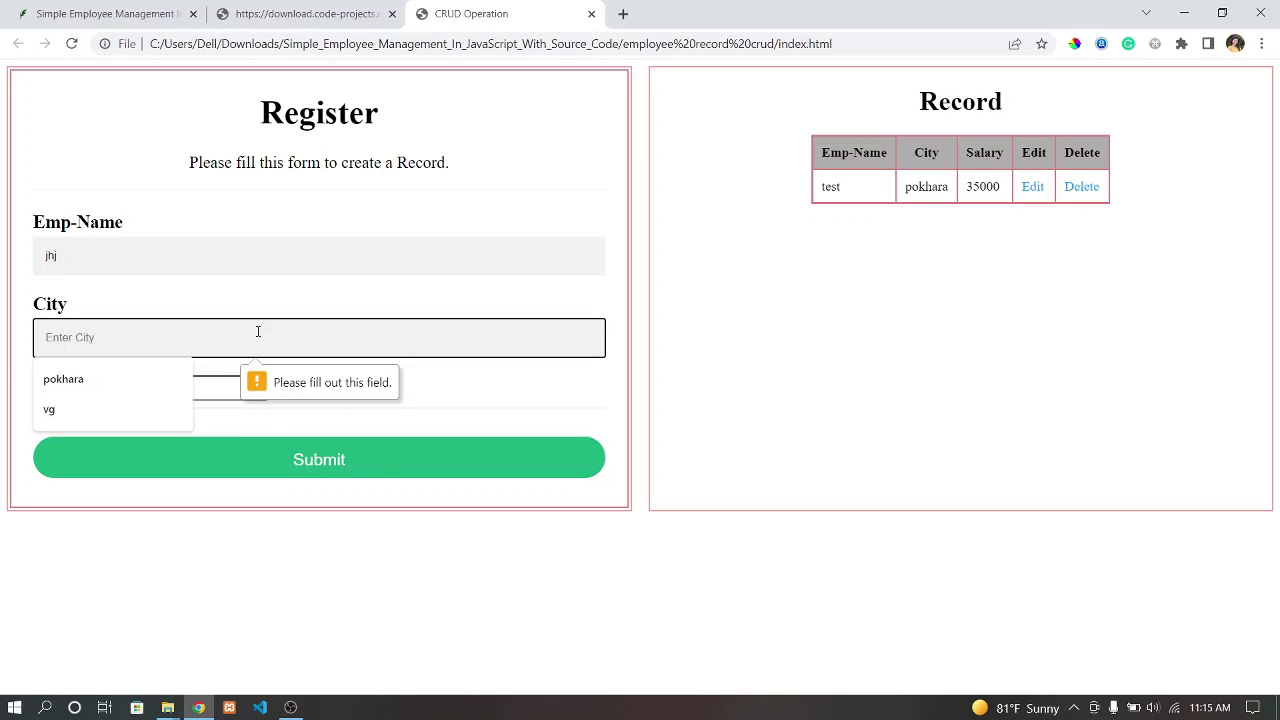
pyautogui.write('hjnk')
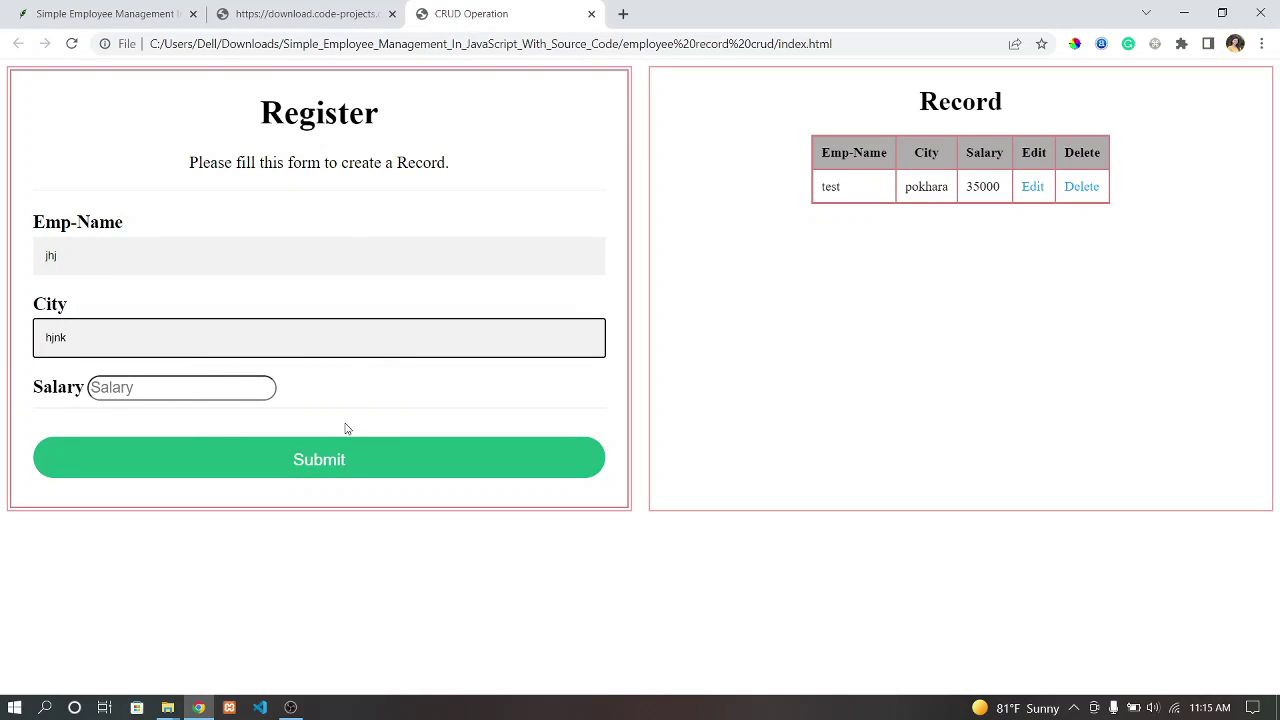
pyautogui.click(346, 463)
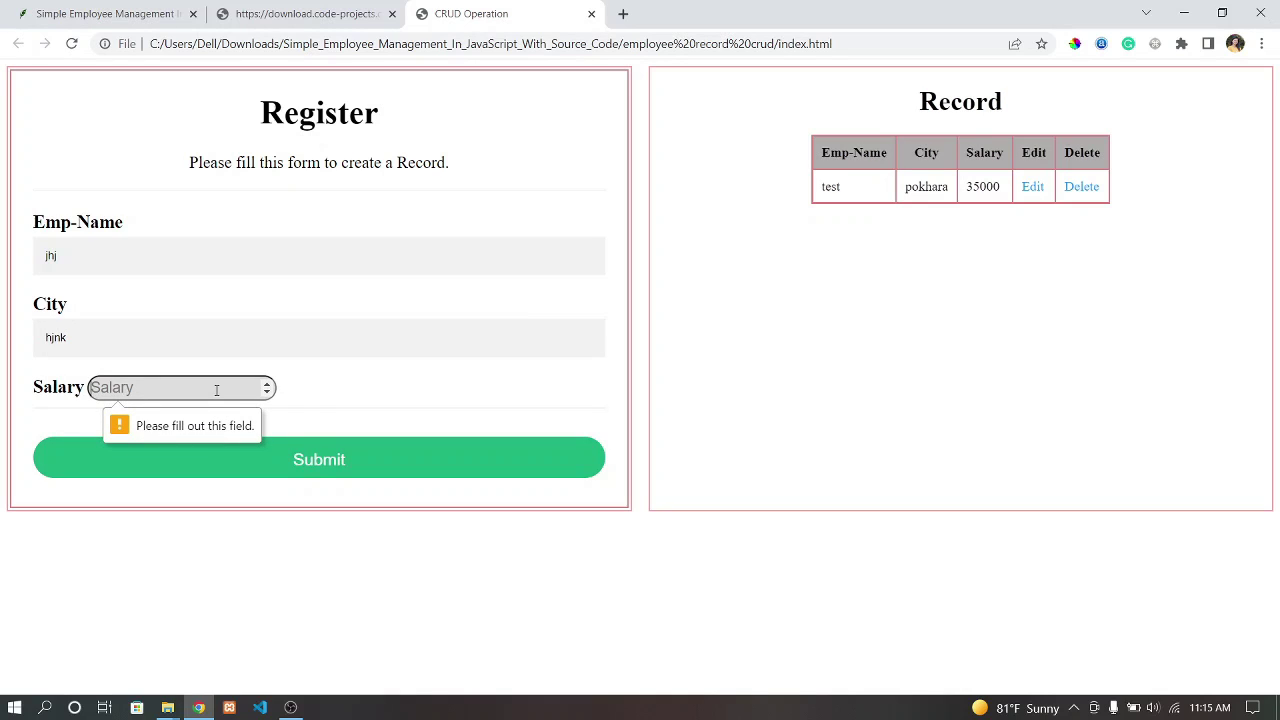
pyautogui.write('890')
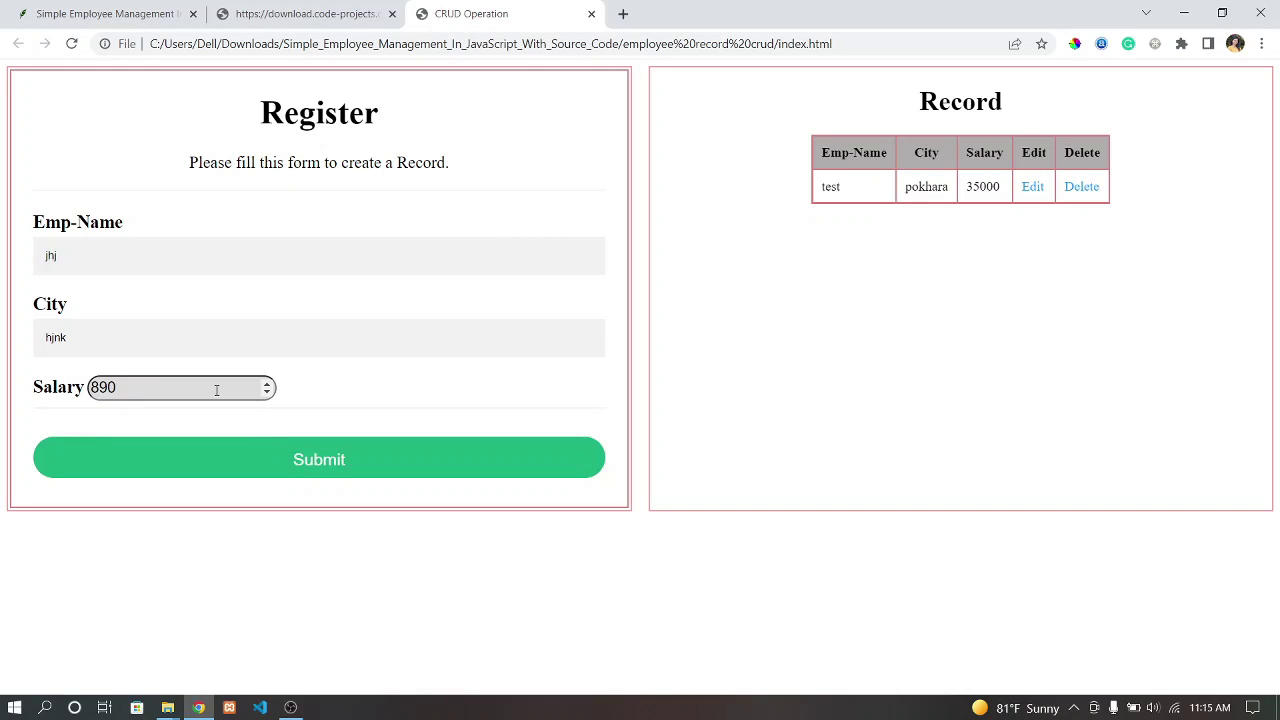
pyautogui.click(308, 474)
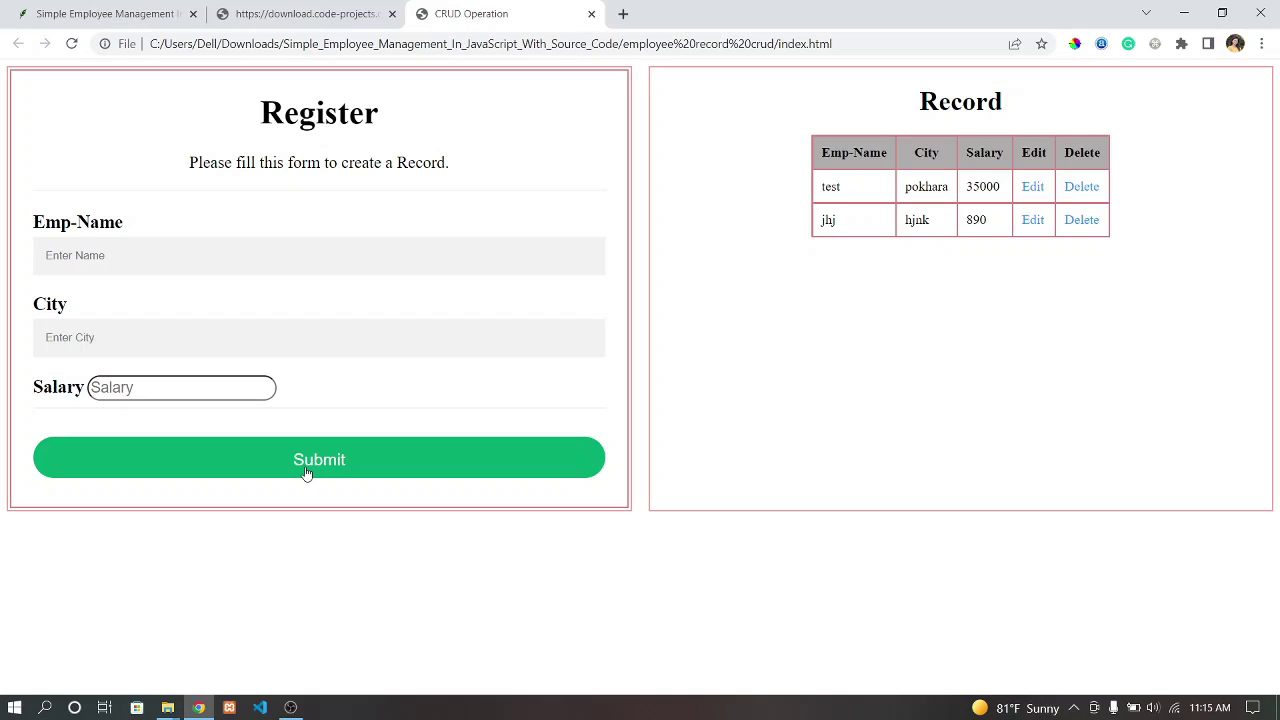
pyautogui.click(292, 707)
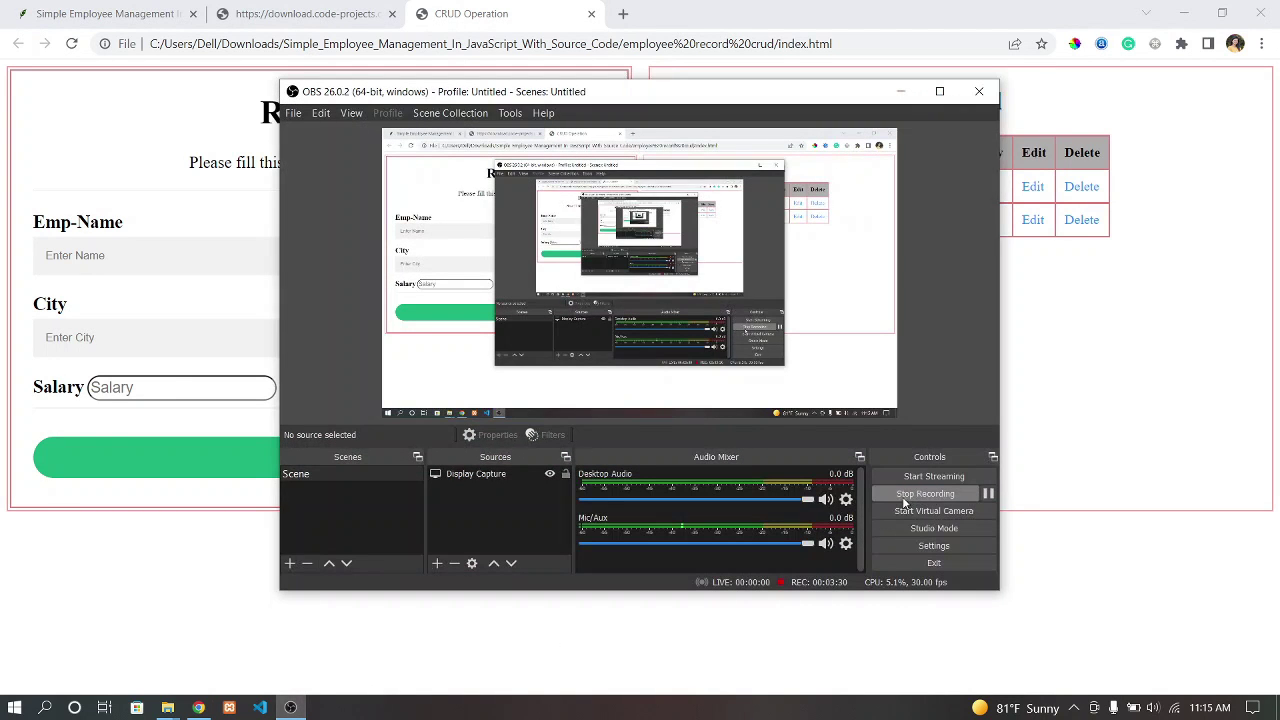